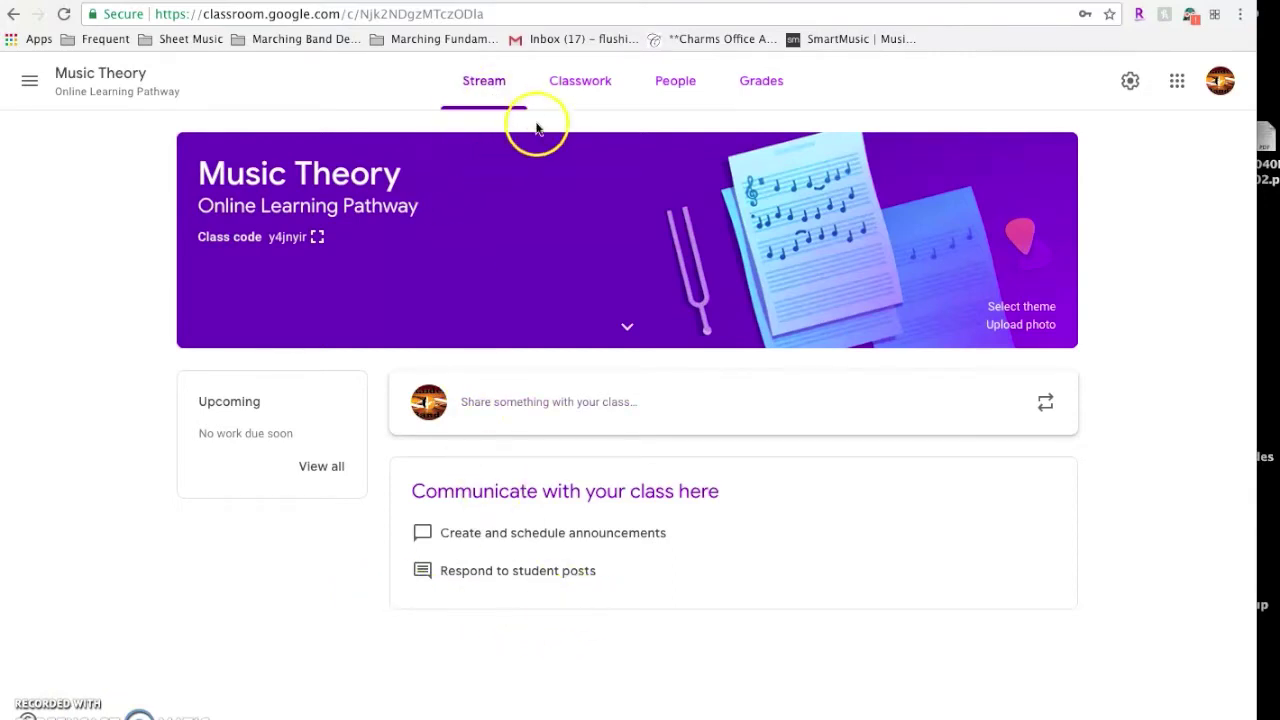
Switch to the Music Theory Classwork page and scroll down to the Resources posts
{"action": "left_click", "coordinate": [579, 82]}
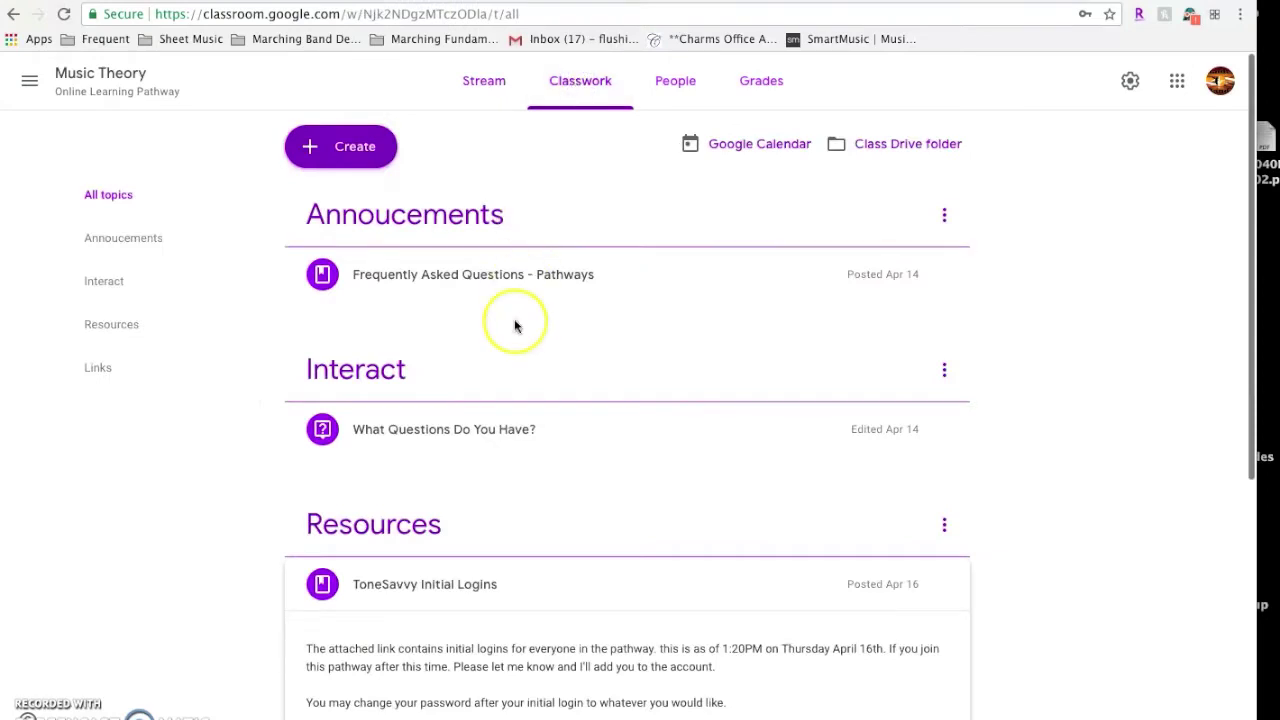
{"action": "scroll", "coordinate": [516, 324], "scroll_direction": "down", "scroll_amount": 5}
{"action": "scroll", "coordinate": [516, 324], "scroll_direction": "down", "scroll_amount": 3}
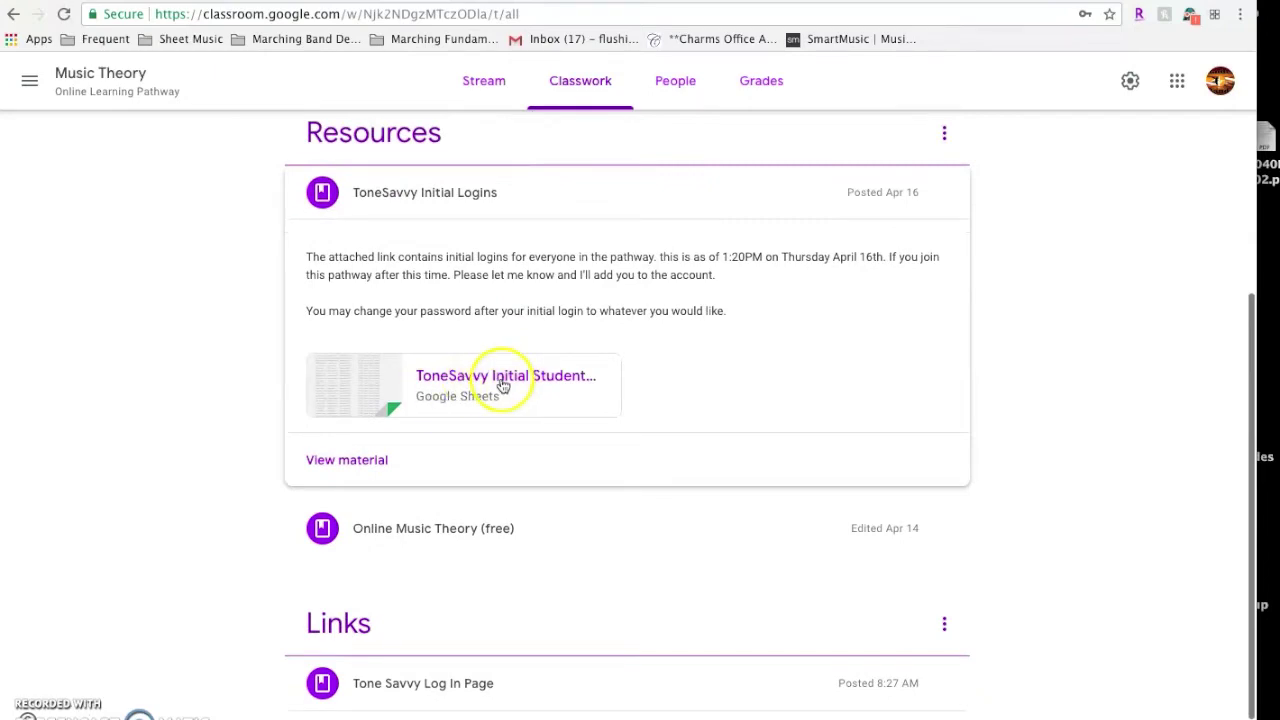
Open the ToneSavvy Initial Student Logins spreadsheet and scroll down to its last row, row 35
{"action": "left_click", "coordinate": [500, 383]}
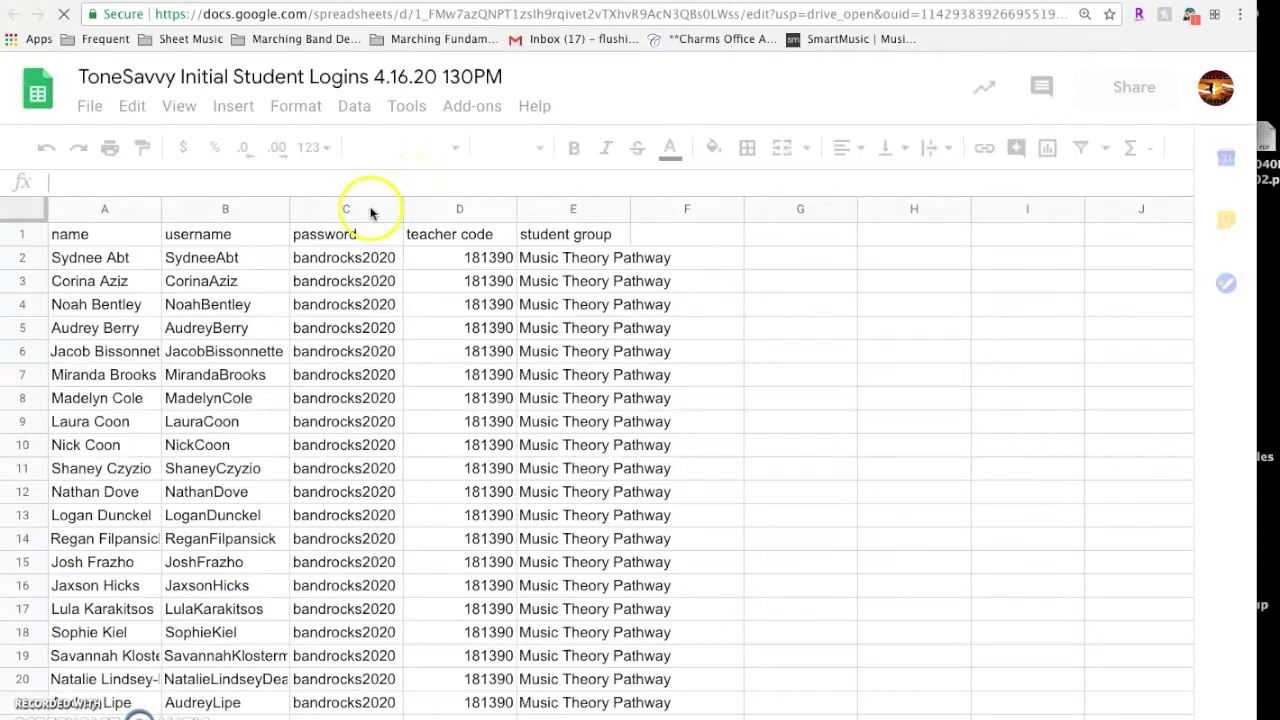
{"action": "scroll", "coordinate": [341, 297], "scroll_direction": "down", "scroll_amount": 2}
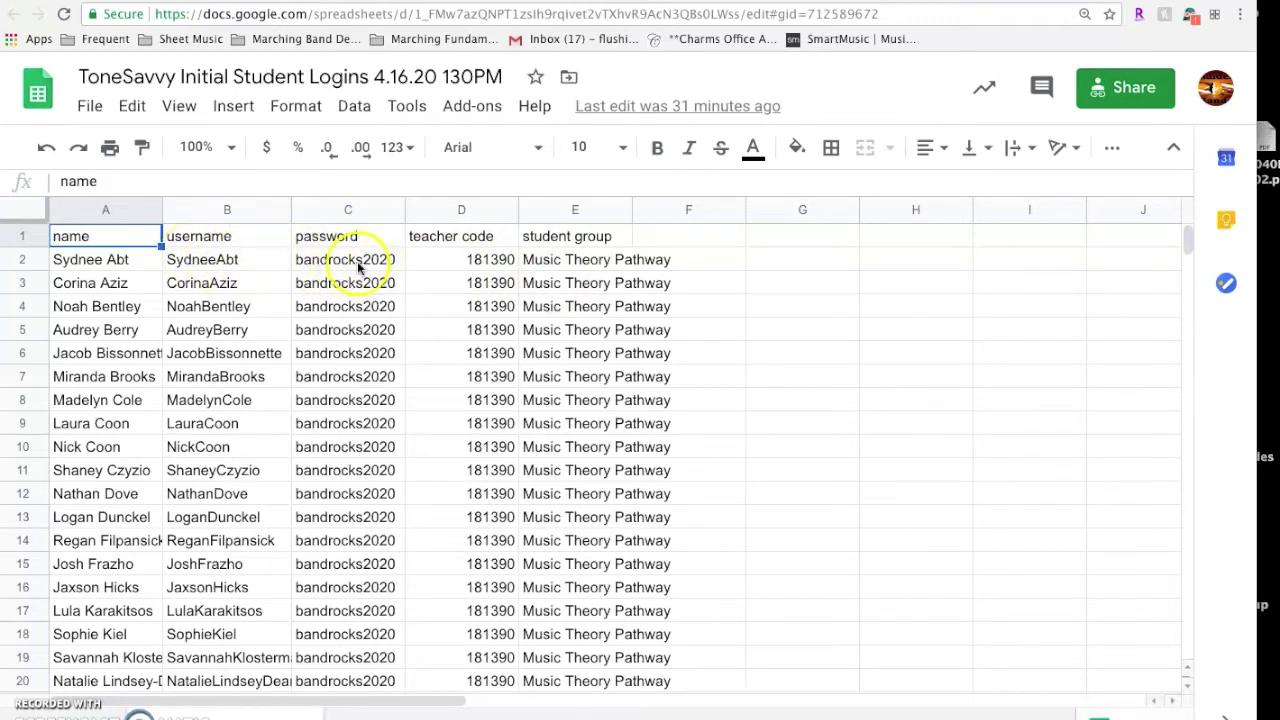
{"action": "scroll", "coordinate": [255, 355], "scroll_direction": "down", "scroll_amount": 5}
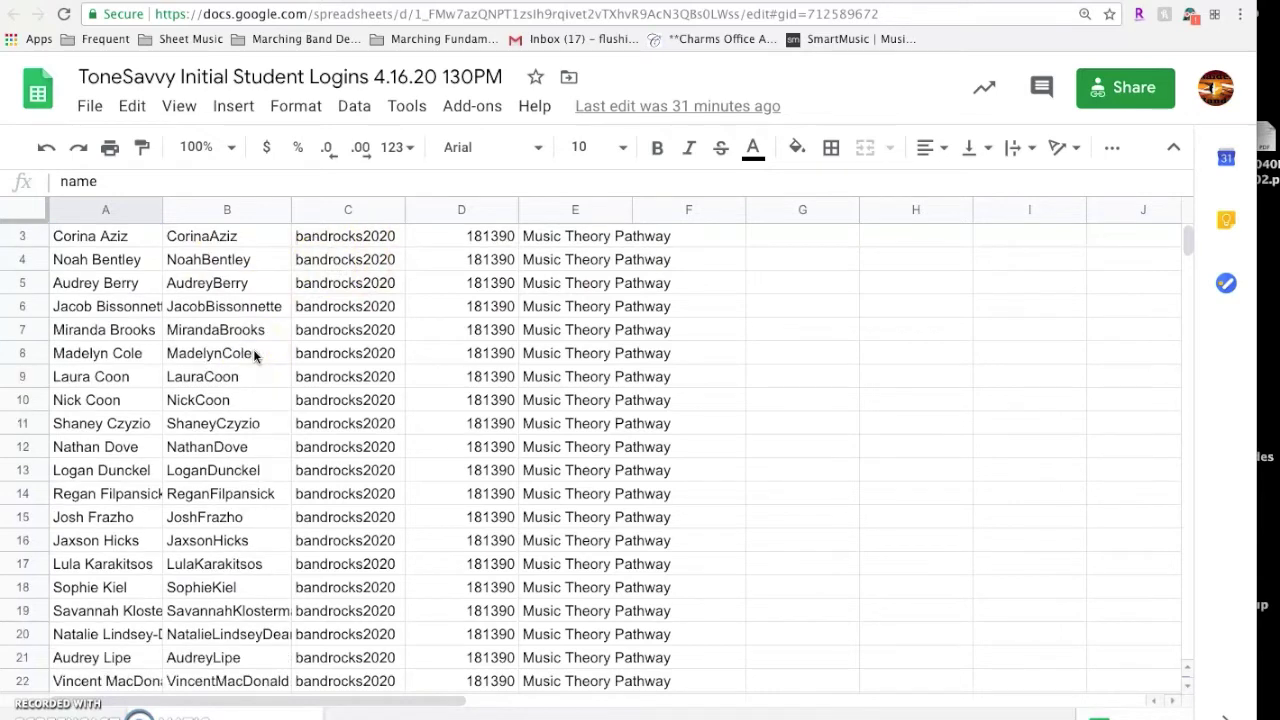
{"action": "scroll", "coordinate": [255, 355], "scroll_direction": "down", "scroll_amount": 3}
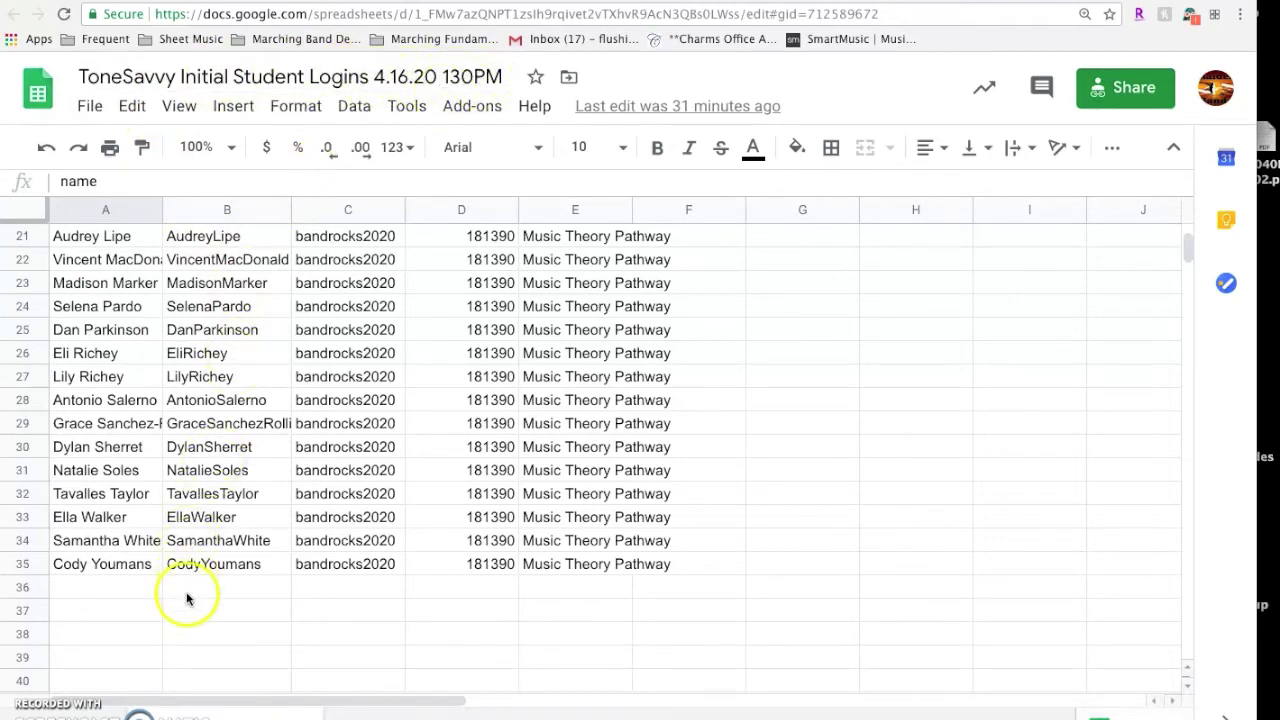
{"action": "scroll", "coordinate": [171, 523], "scroll_direction": "down", "scroll_amount": 1}
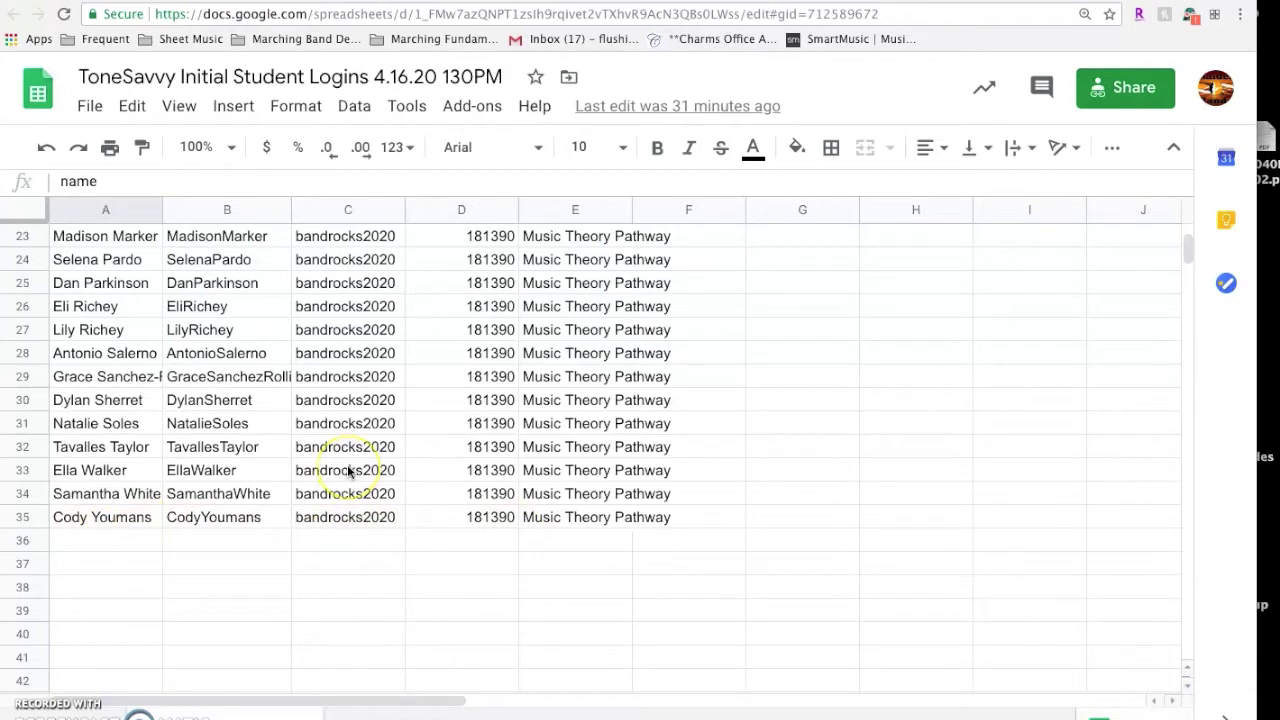
Scroll back to the top of the logins sheet and close it to return to Classroom
{"action": "scroll", "coordinate": [349, 472], "scroll_direction": "up", "scroll_amount": 1}
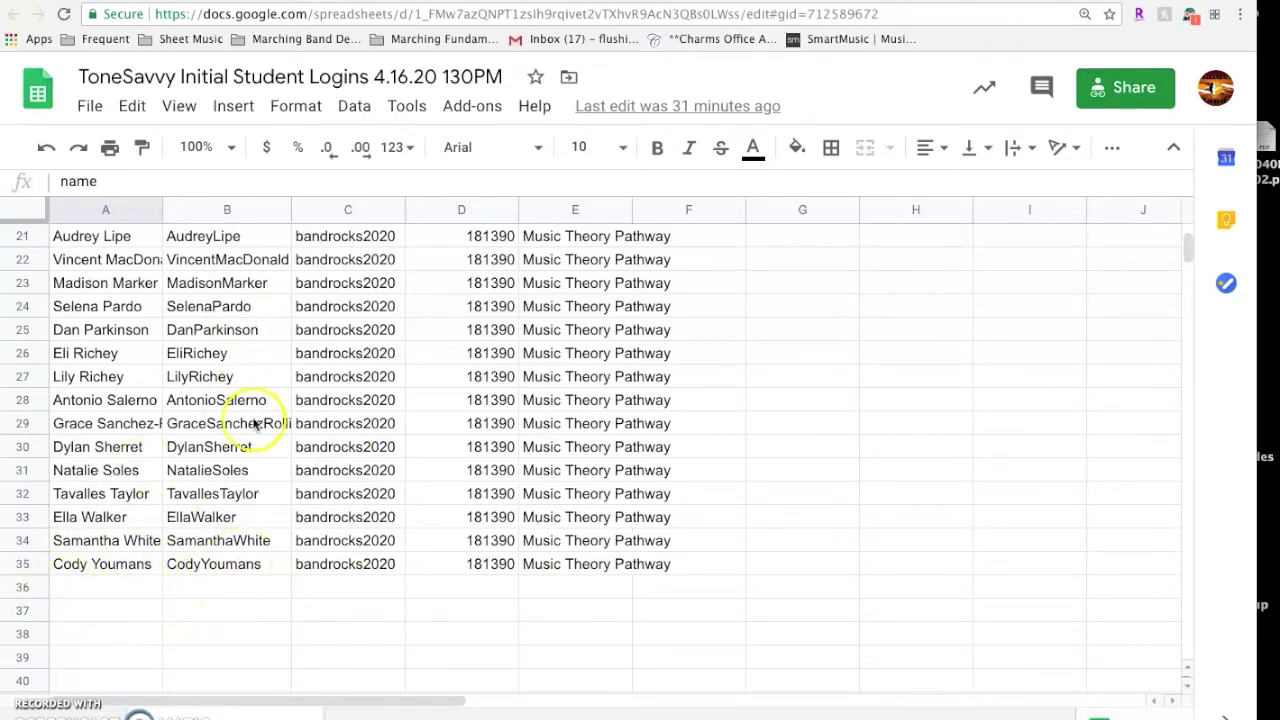
{"action": "scroll", "coordinate": [266, 377], "scroll_direction": "up", "scroll_amount": 1}
{"action": "scroll", "coordinate": [266, 377], "scroll_direction": "up", "scroll_amount": 6}
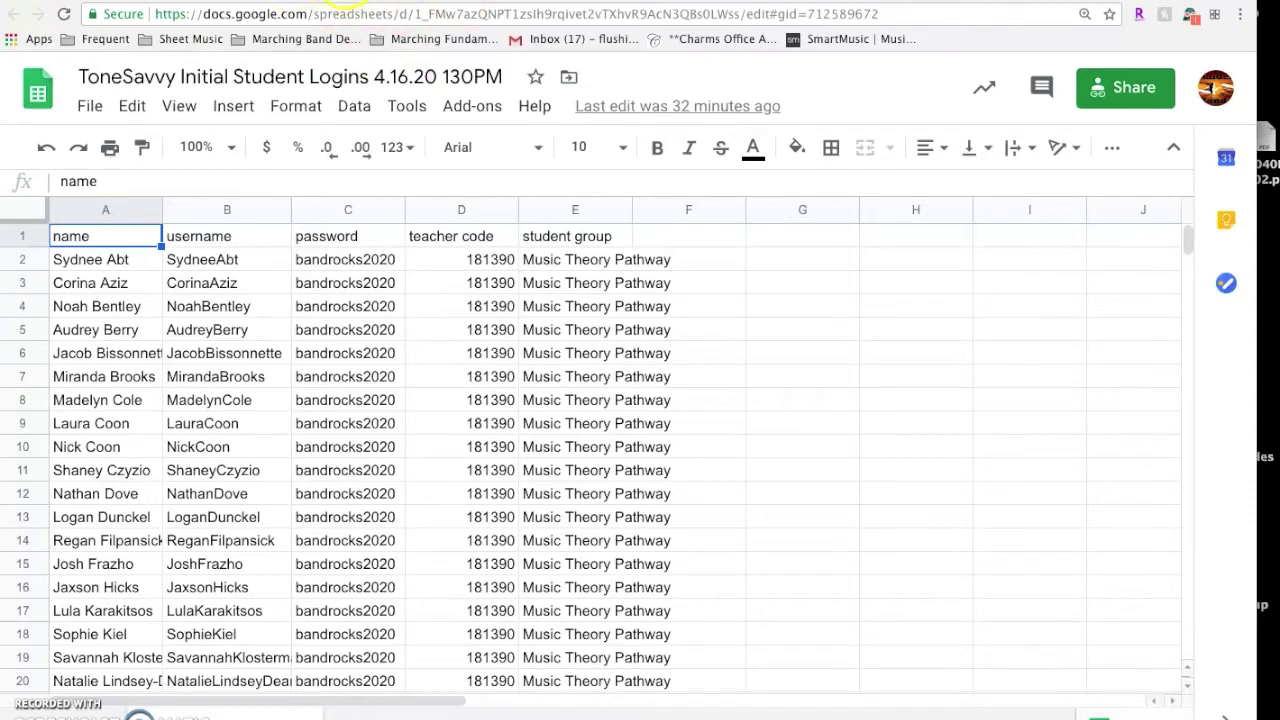
{"action": "key", "text": "ctrl+w"}
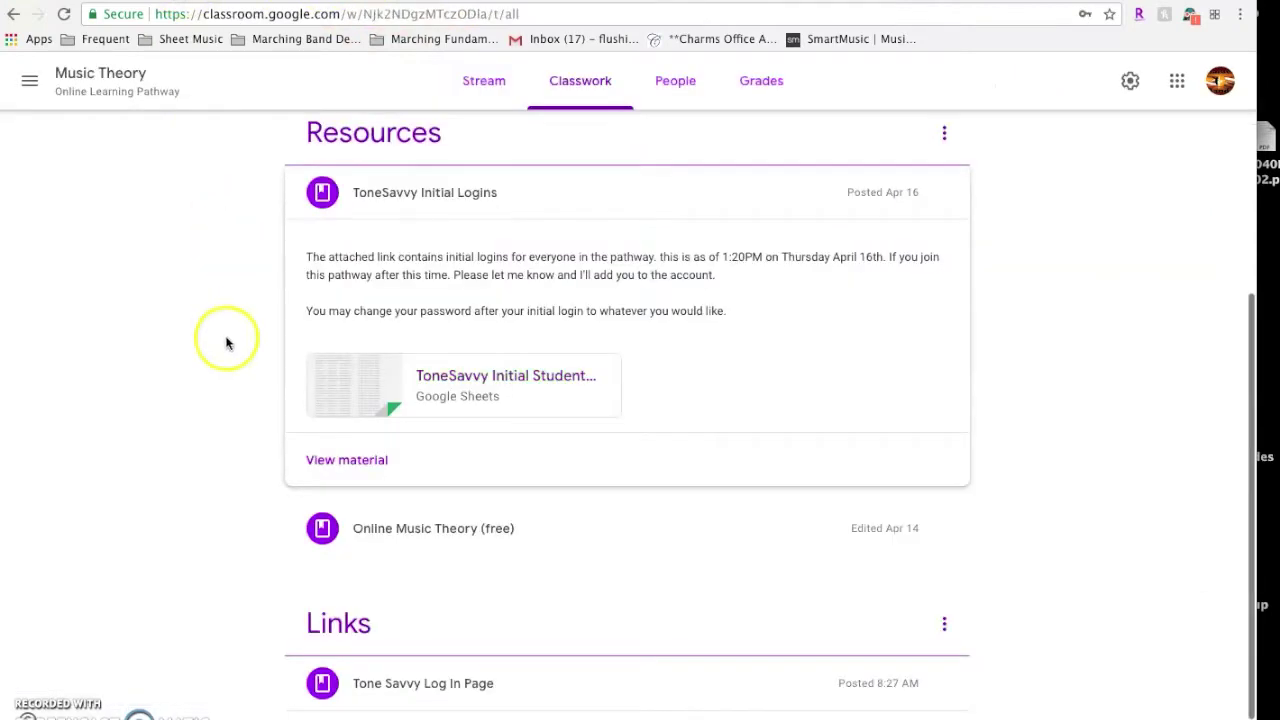
Expand the Tone Savvy Log In Page post under Links and follow its Log In | Tone Savvy link
{"action": "scroll", "coordinate": [231, 390], "scroll_direction": "down", "scroll_amount": 1}
{"action": "scroll", "coordinate": [231, 388], "scroll_direction": "down", "scroll_amount": 1}
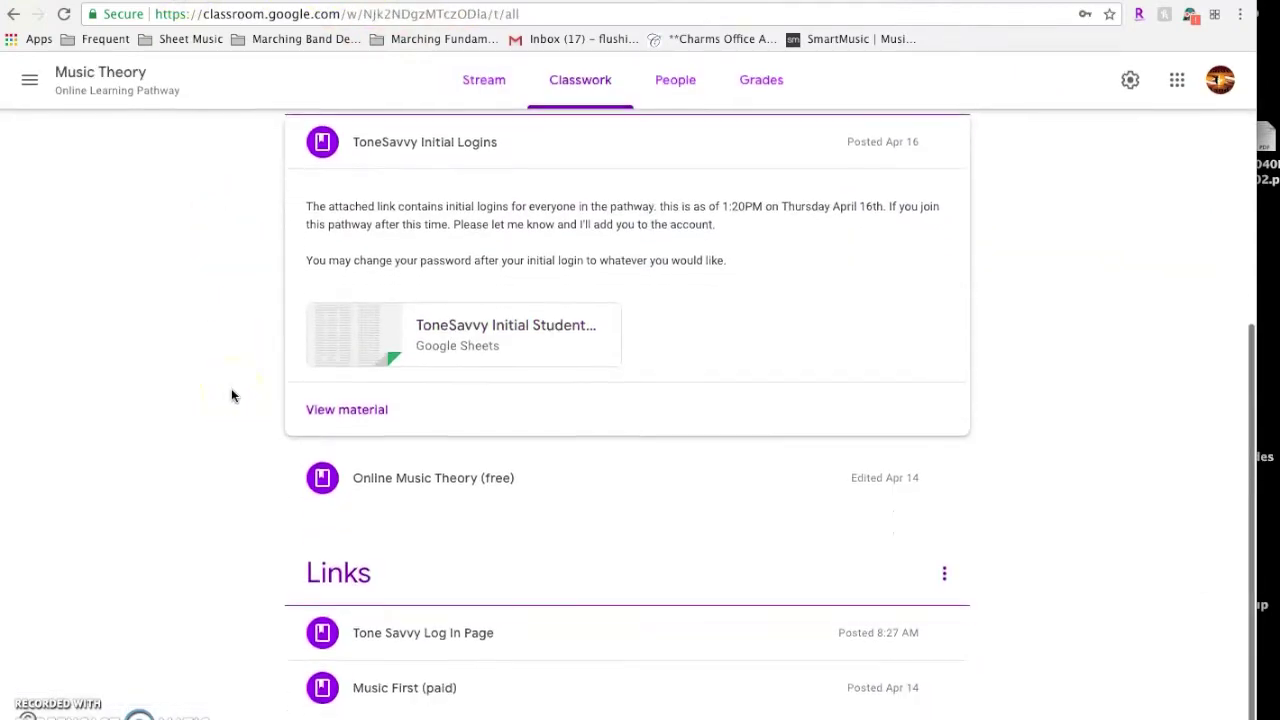
{"action": "left_click", "coordinate": [439, 640]}
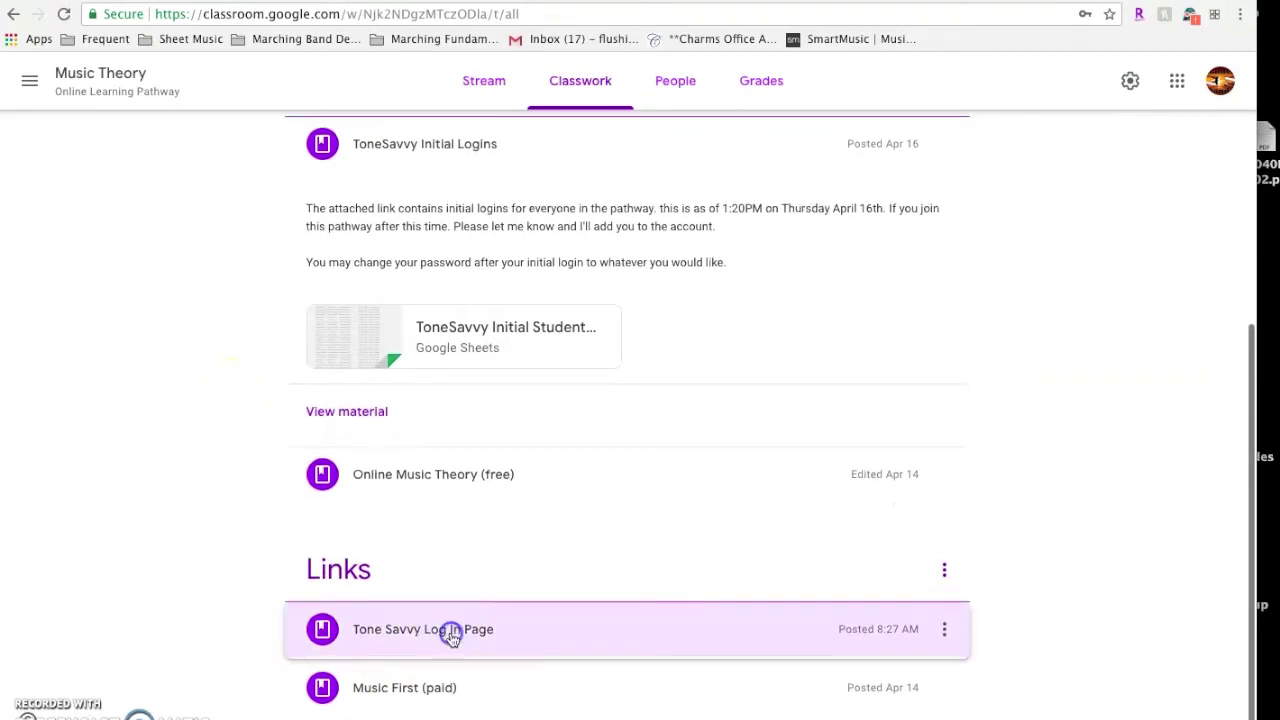
{"action": "left_click", "coordinate": [430, 432]}
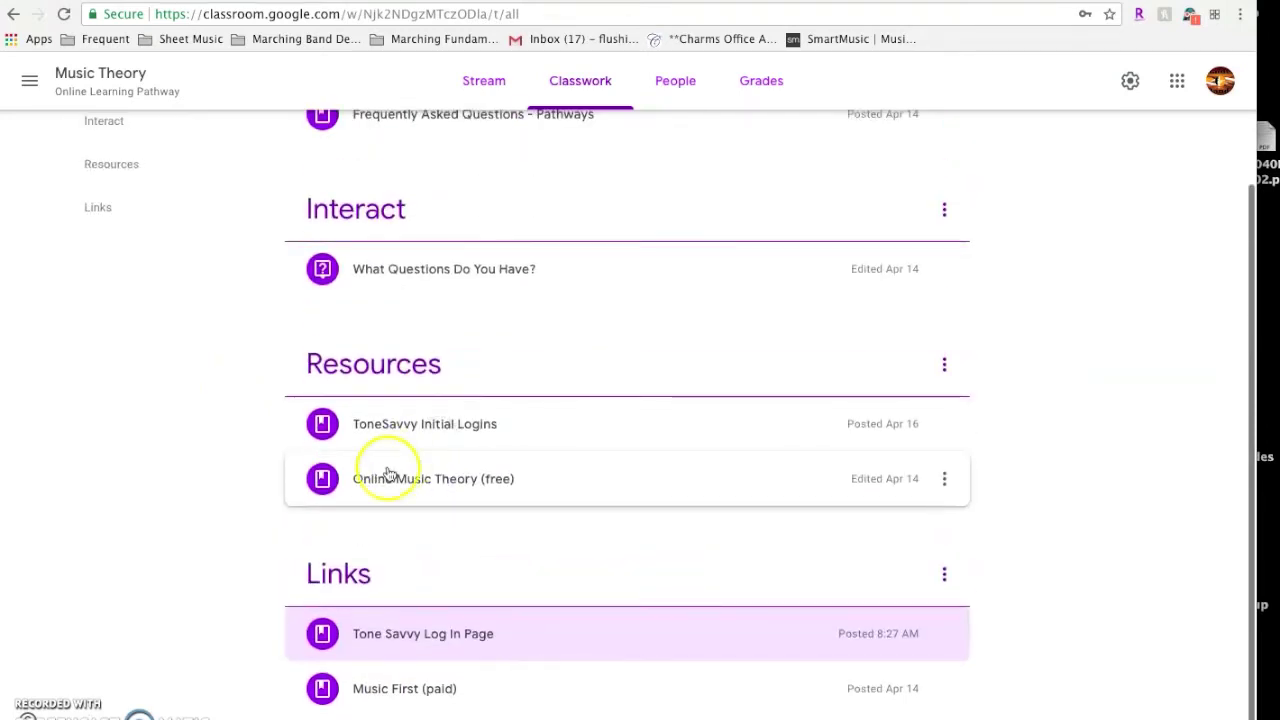
{"action": "left_click", "coordinate": [443, 640]}
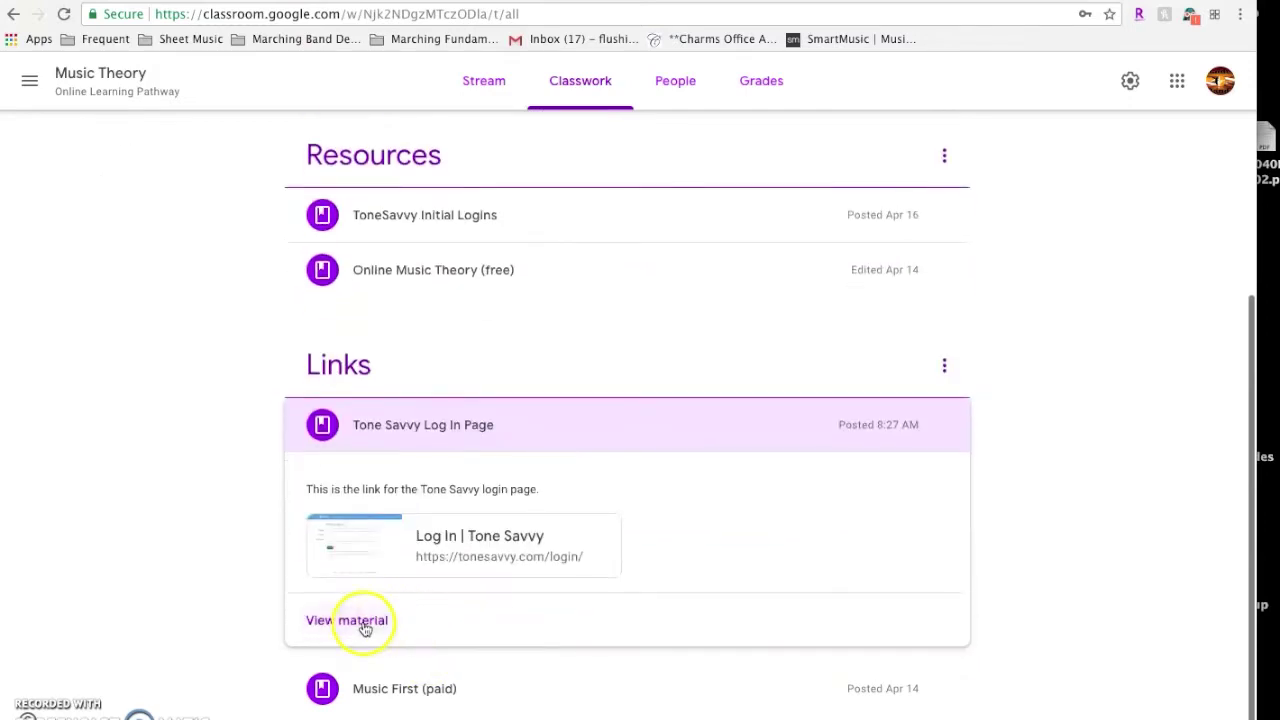
{"action": "left_click", "coordinate": [445, 557]}
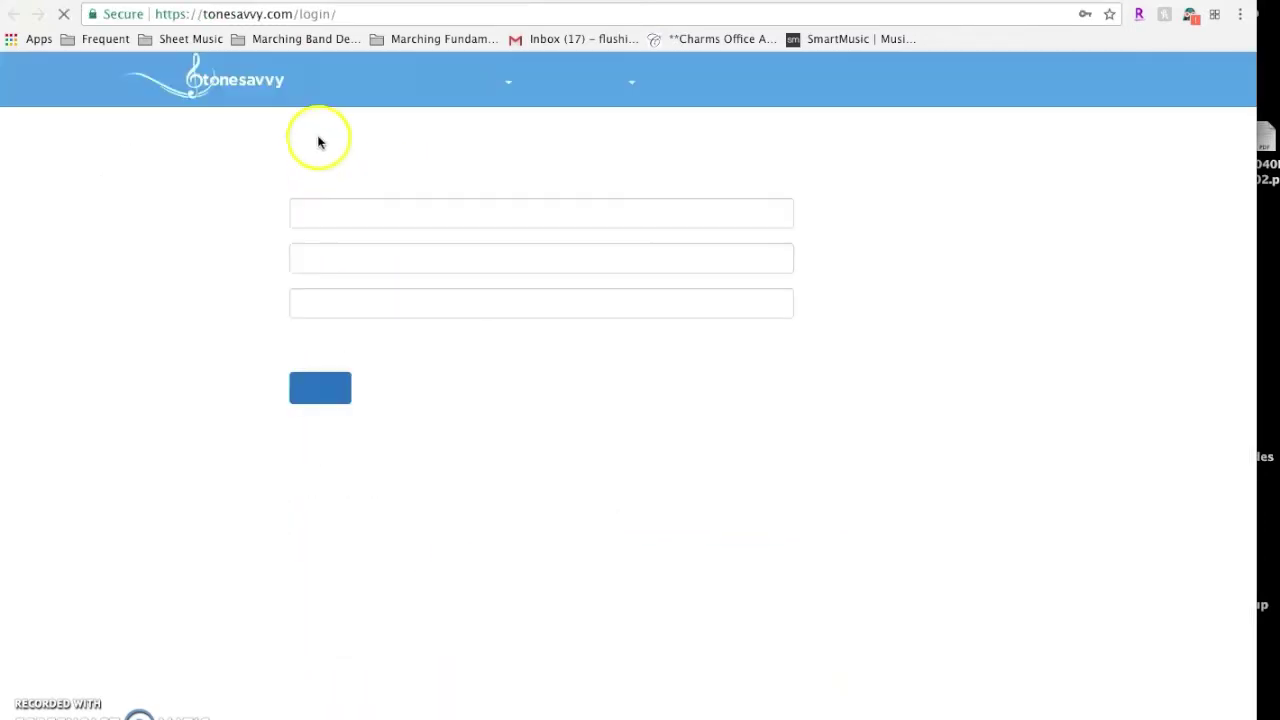
Replace the prefilled username with the student's username and enter the account password
{"action": "double_click", "coordinate": [391, 213]}
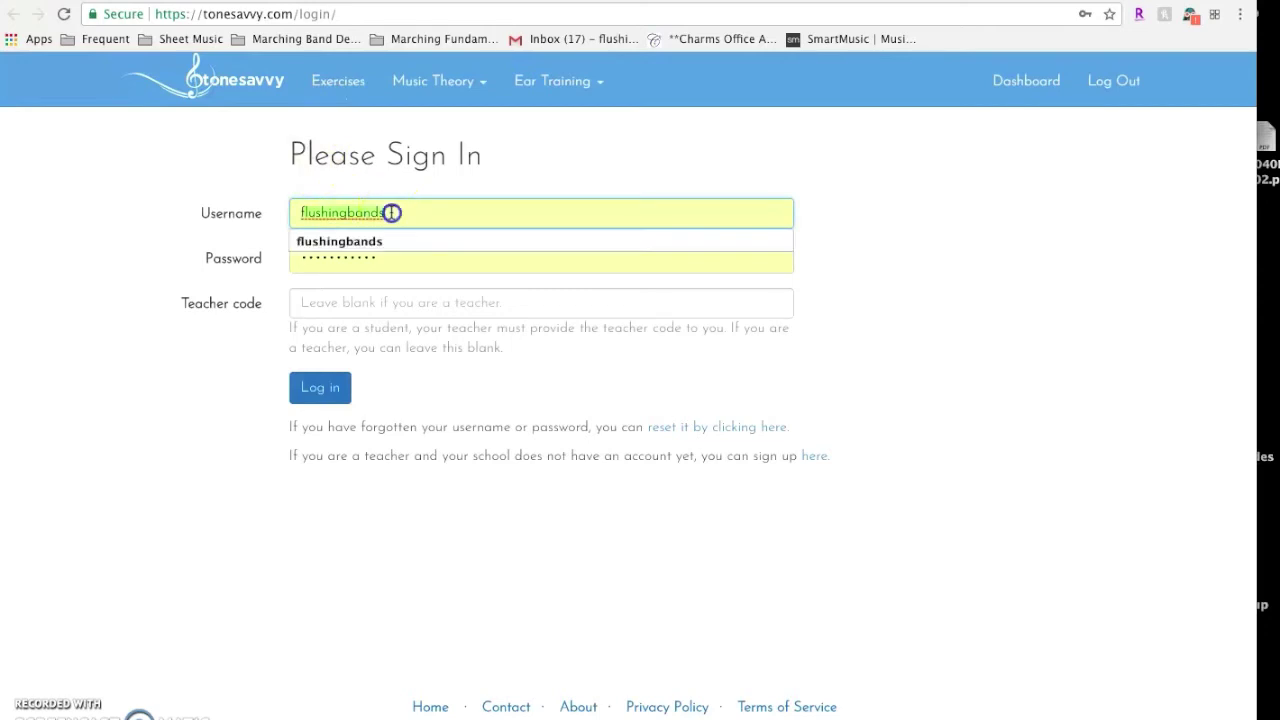
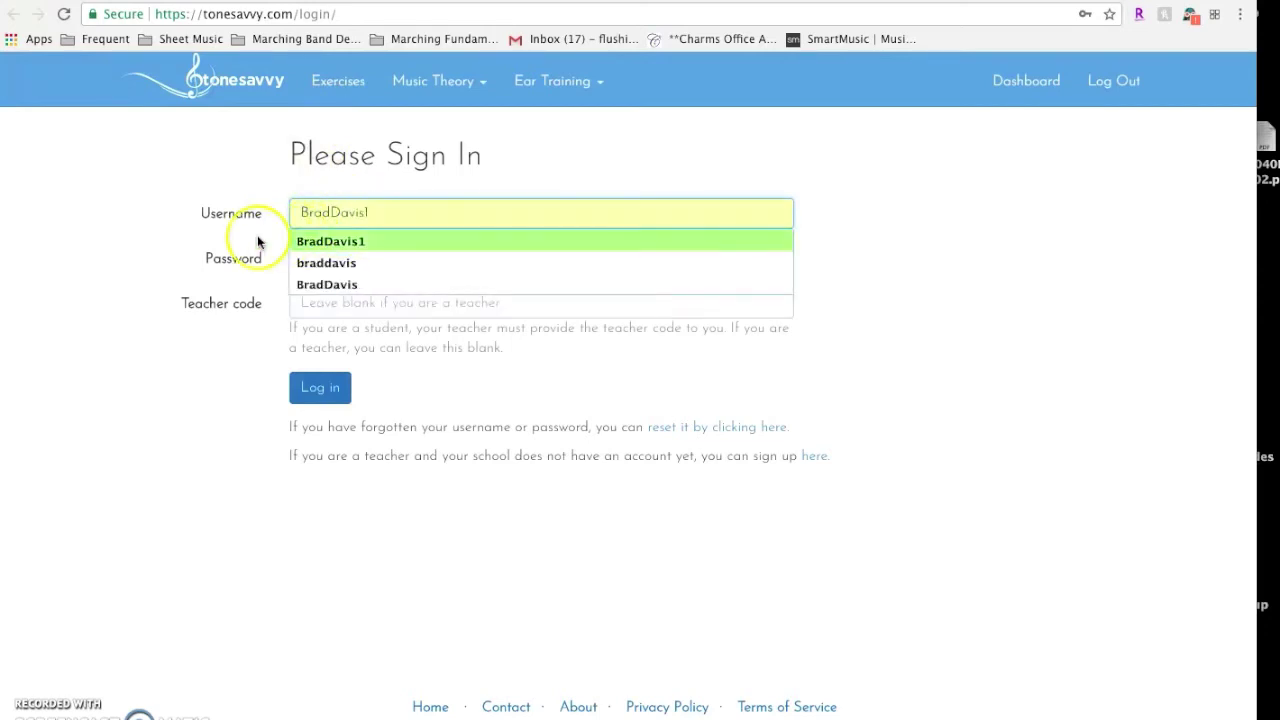
{"action": "left_click", "coordinate": [257, 240]}
{"action": "left_click", "coordinate": [310, 257]}
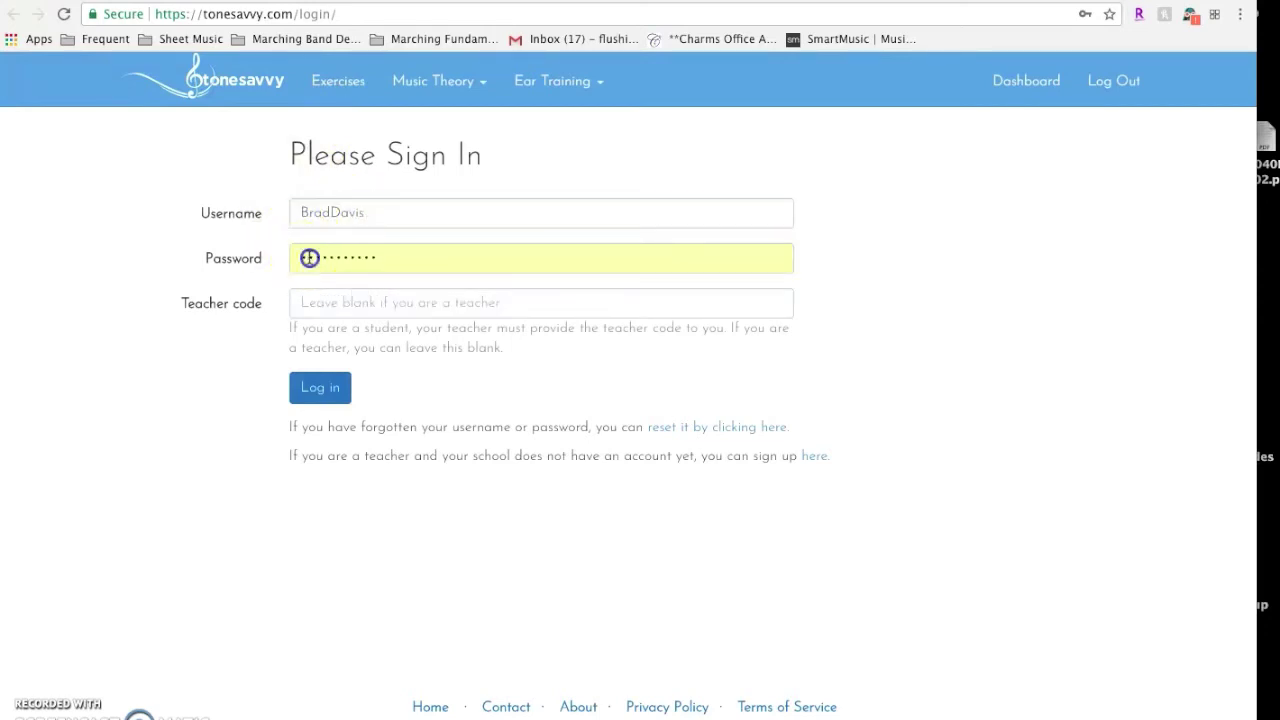
{"action": "type", "text": "b"}
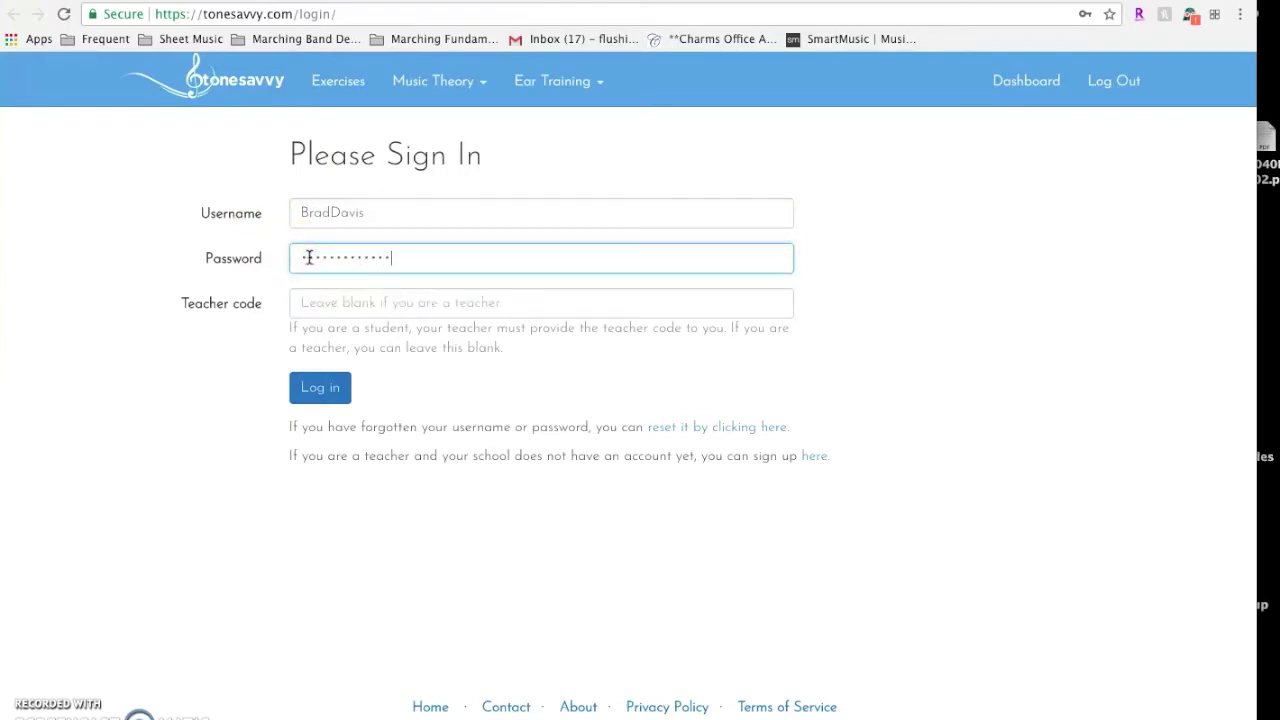
Look up the teacher code in the logins spreadsheet, enter it, and log in
{"action": "left_click", "coordinate": [306, 298]}
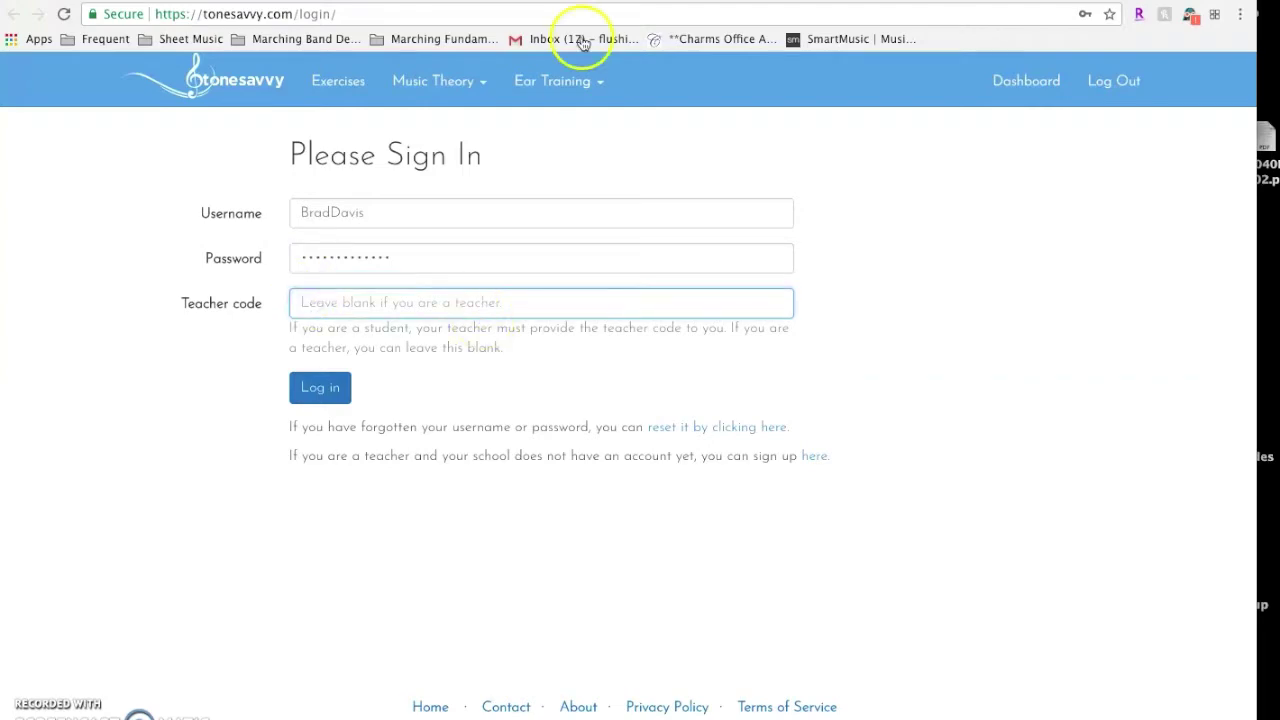
{"action": "left_click", "coordinate": [567, 3]}
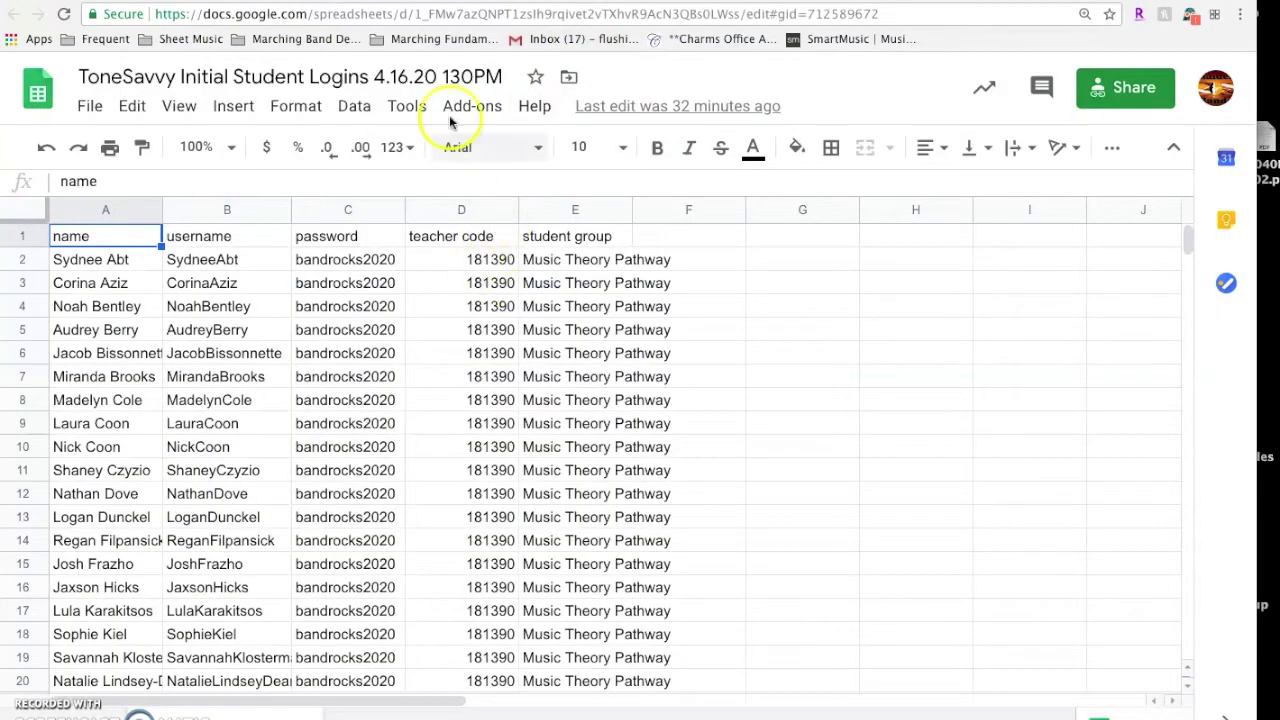
{"action": "left_click", "coordinate": [395, 3]}
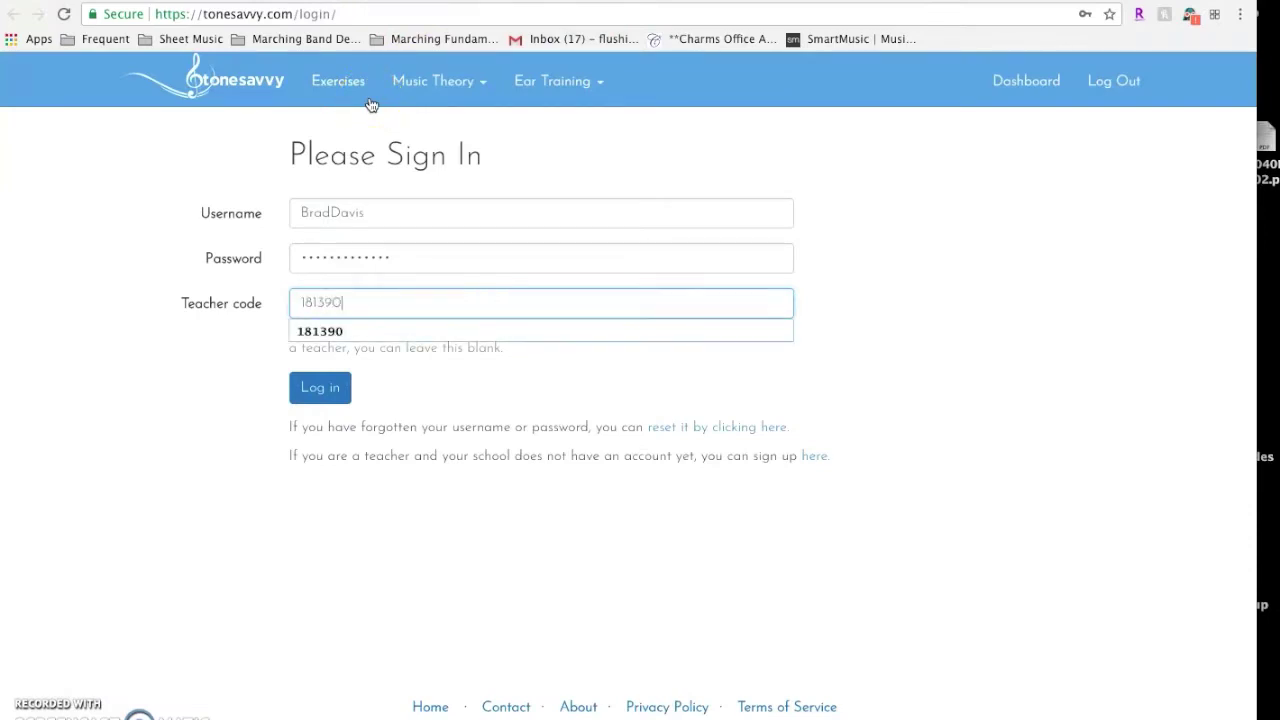
{"action": "left_click", "coordinate": [318, 389]}
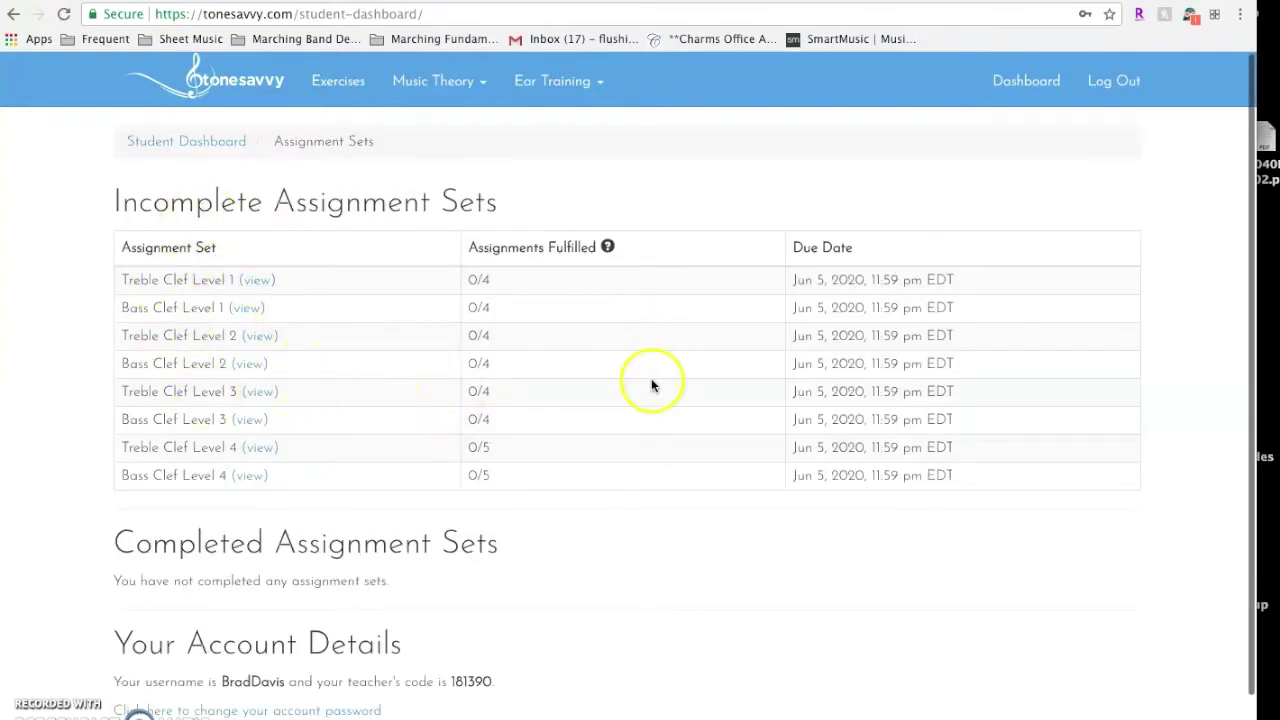
Browse the Music Theory and Ear Training exercise menus, then go to the Practice Exercises page
{"action": "left_click", "coordinate": [420, 82]}
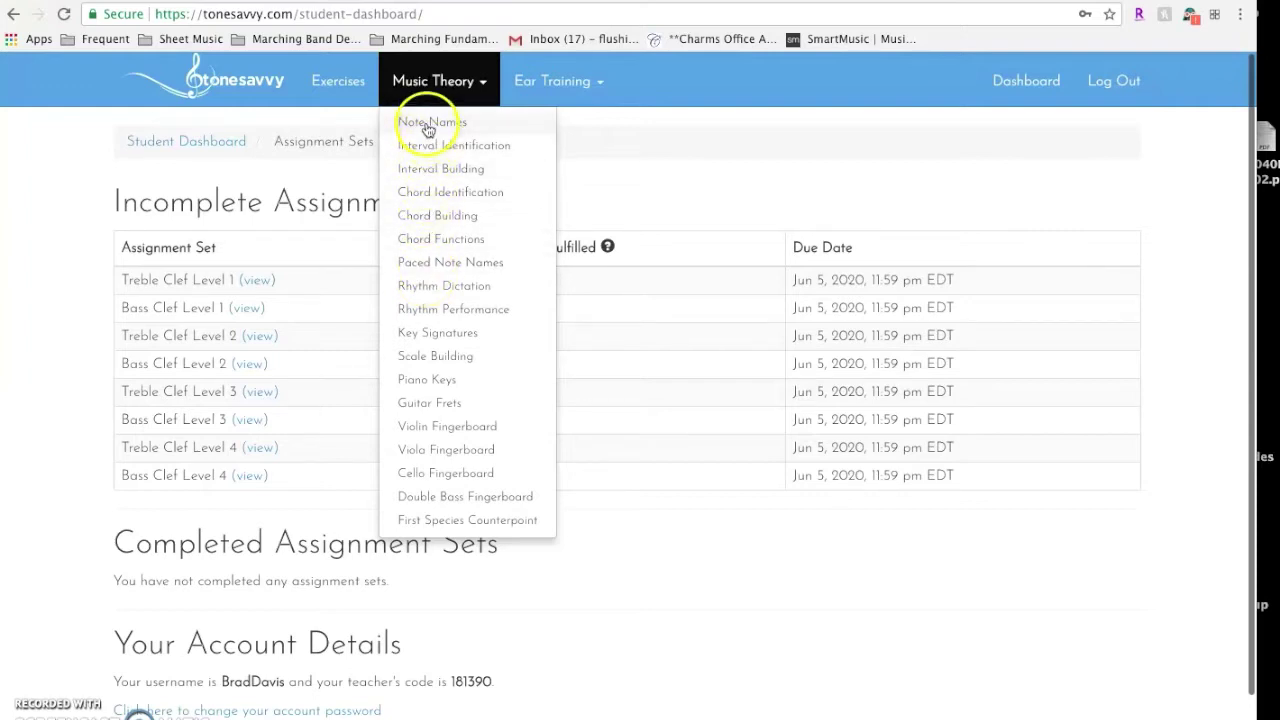
{"action": "left_click", "coordinate": [545, 75]}
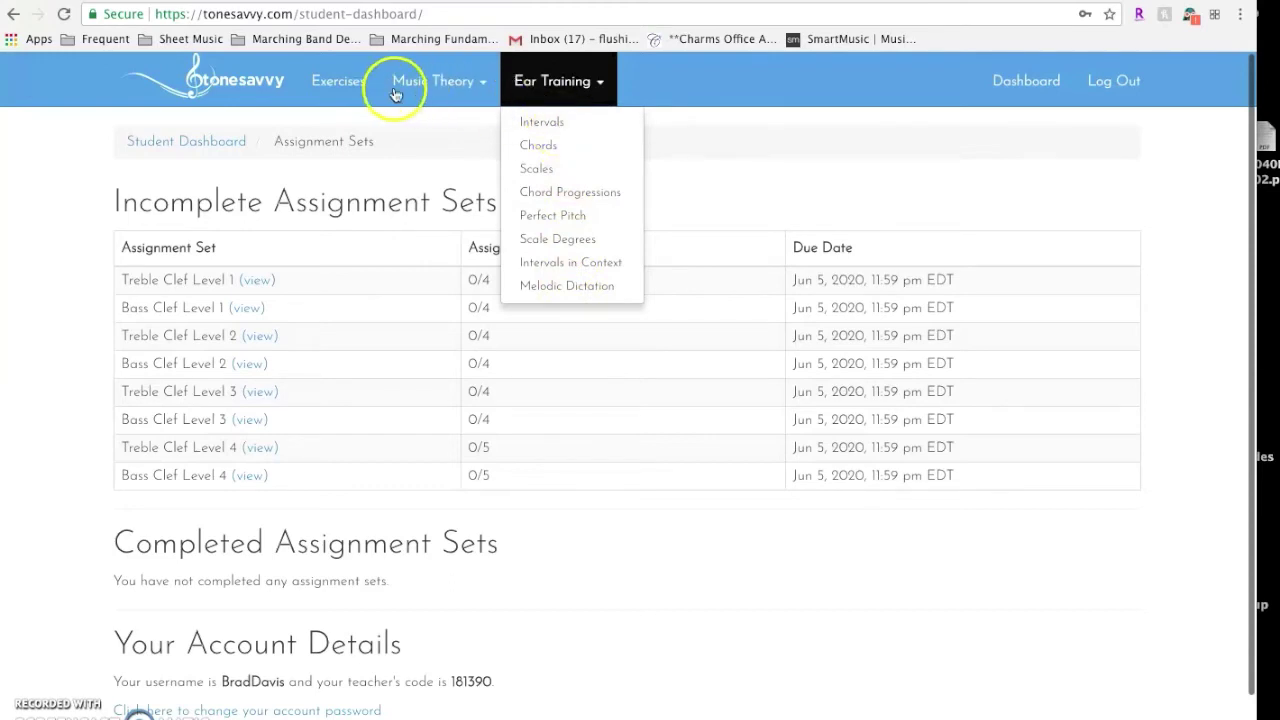
{"action": "left_click", "coordinate": [342, 86]}
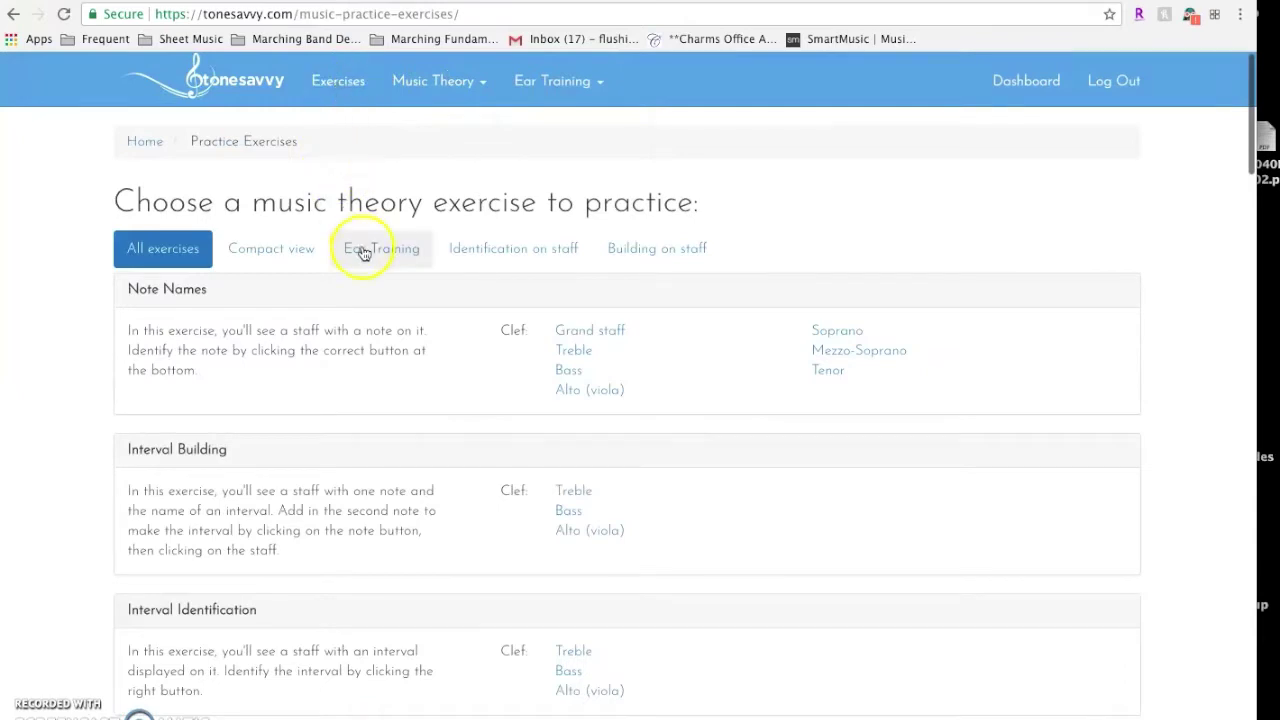
Scroll through the Practice Exercises list, then go to the ToneSavvy home page via the breadcrumb
{"action": "scroll", "coordinate": [308, 325], "scroll_direction": "down", "scroll_amount": 2}
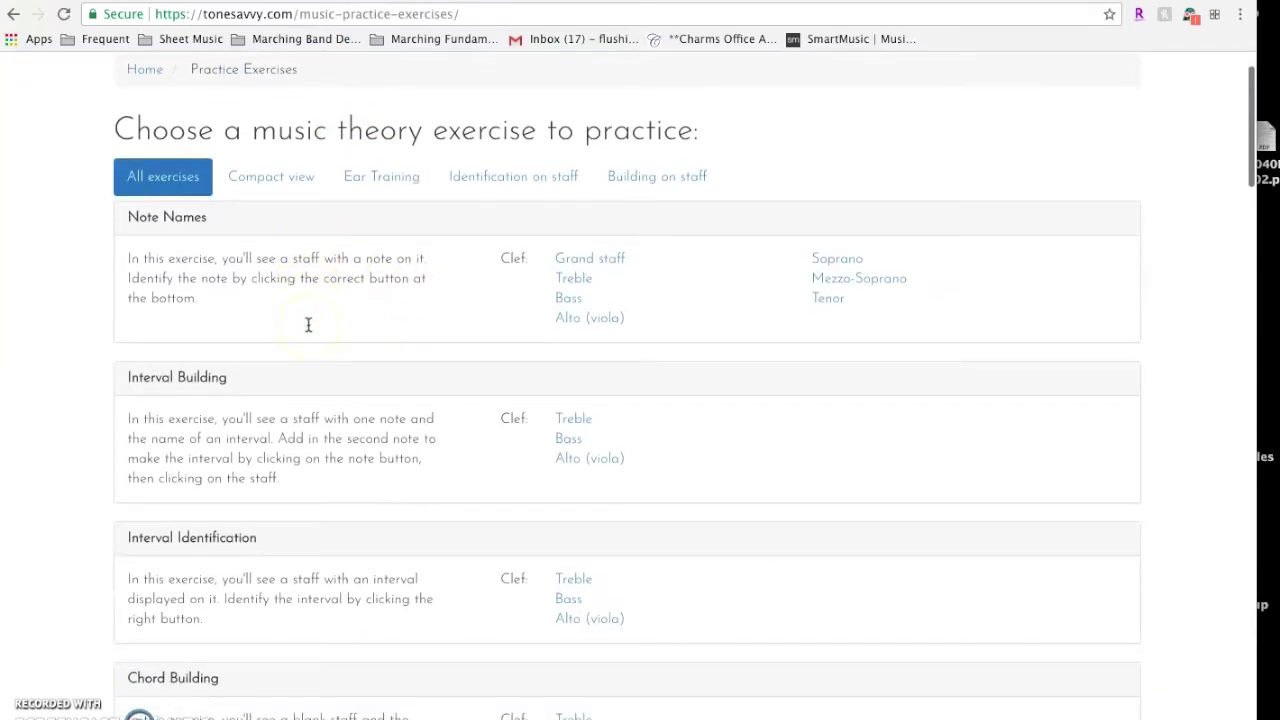
{"action": "scroll", "coordinate": [207, 257], "scroll_direction": "down", "scroll_amount": 2}
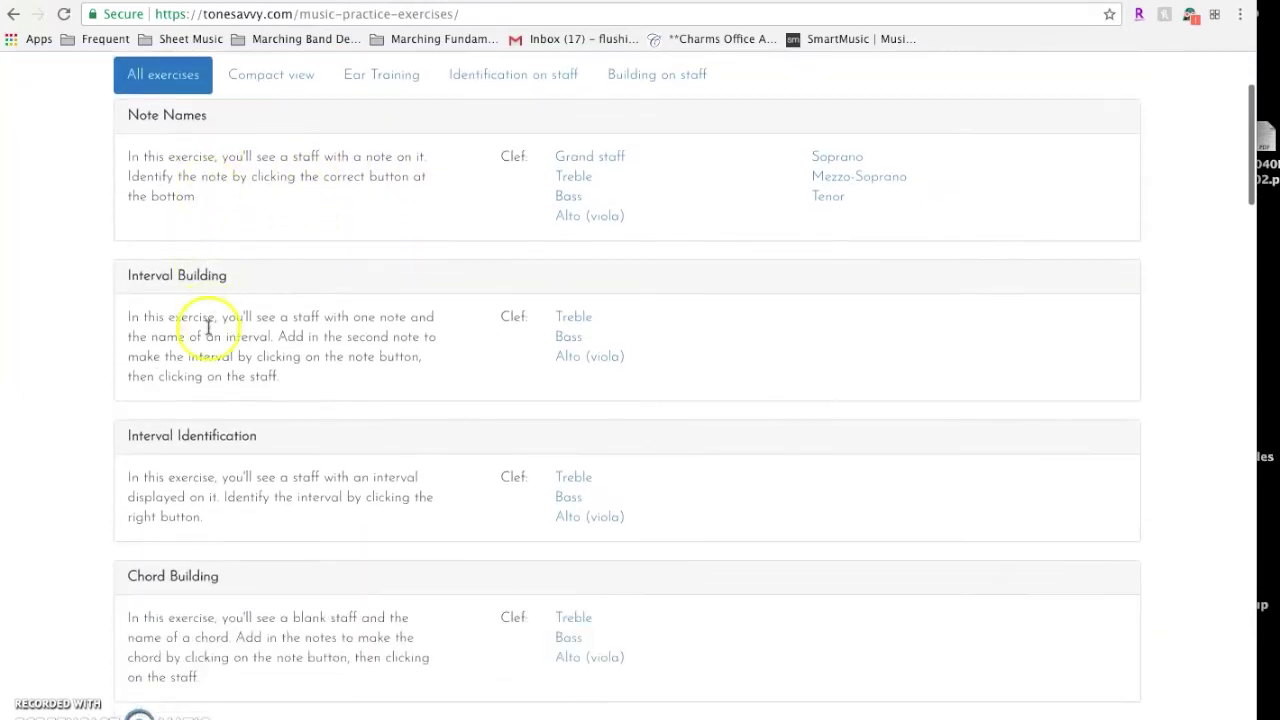
{"action": "scroll", "coordinate": [206, 329], "scroll_direction": "down", "scroll_amount": 2}
{"action": "scroll", "coordinate": [208, 328], "scroll_direction": "down", "scroll_amount": 5}
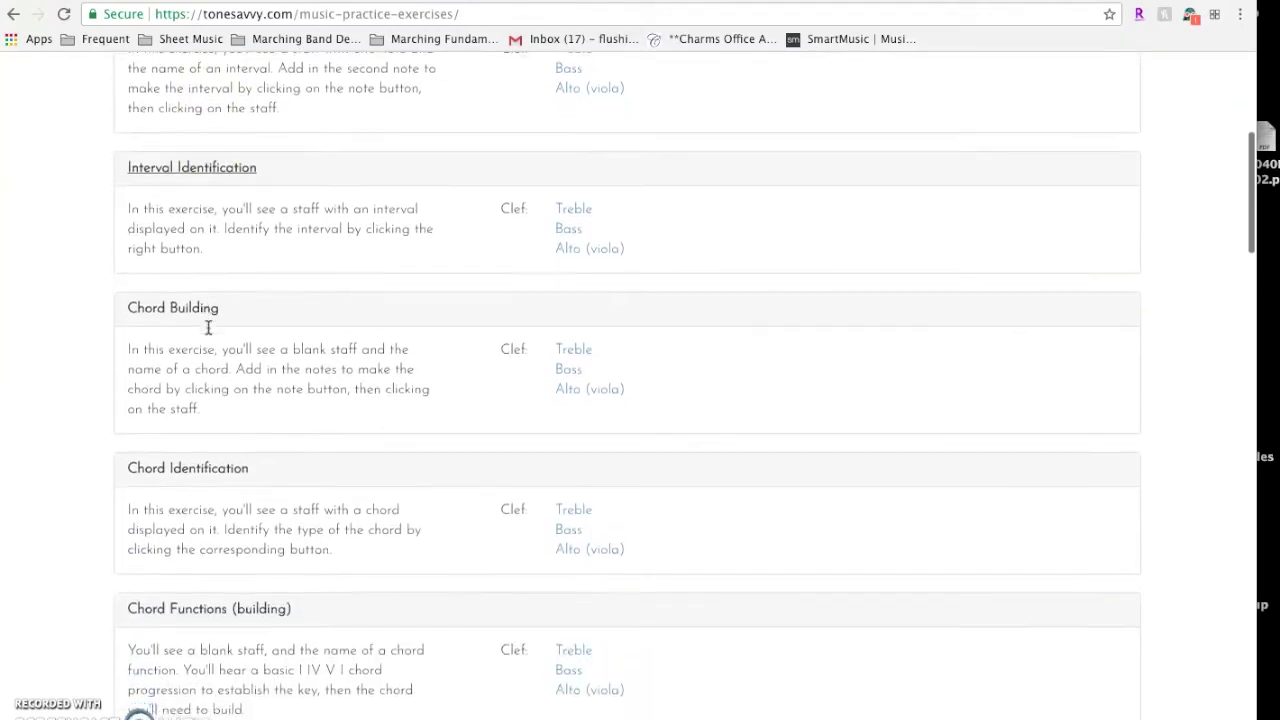
{"action": "scroll", "coordinate": [208, 328], "scroll_direction": "down", "scroll_amount": 4}
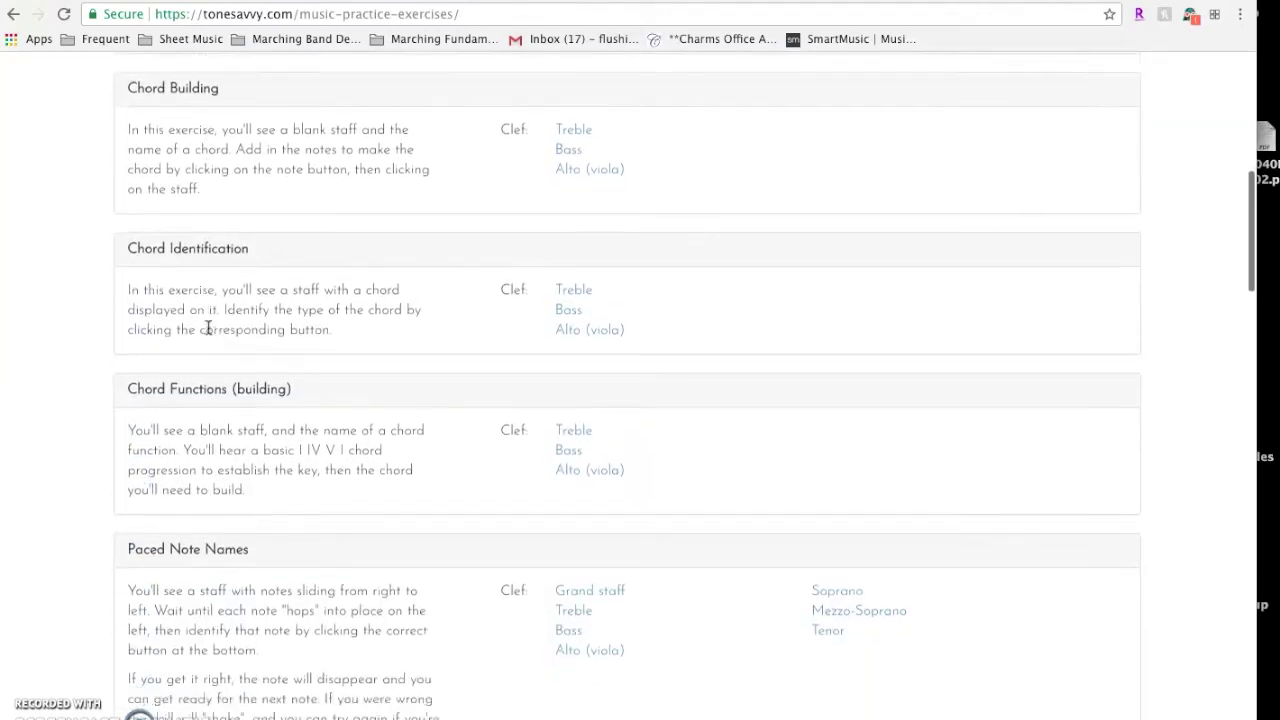
{"action": "scroll", "coordinate": [209, 305], "scroll_direction": "up", "scroll_amount": 10}
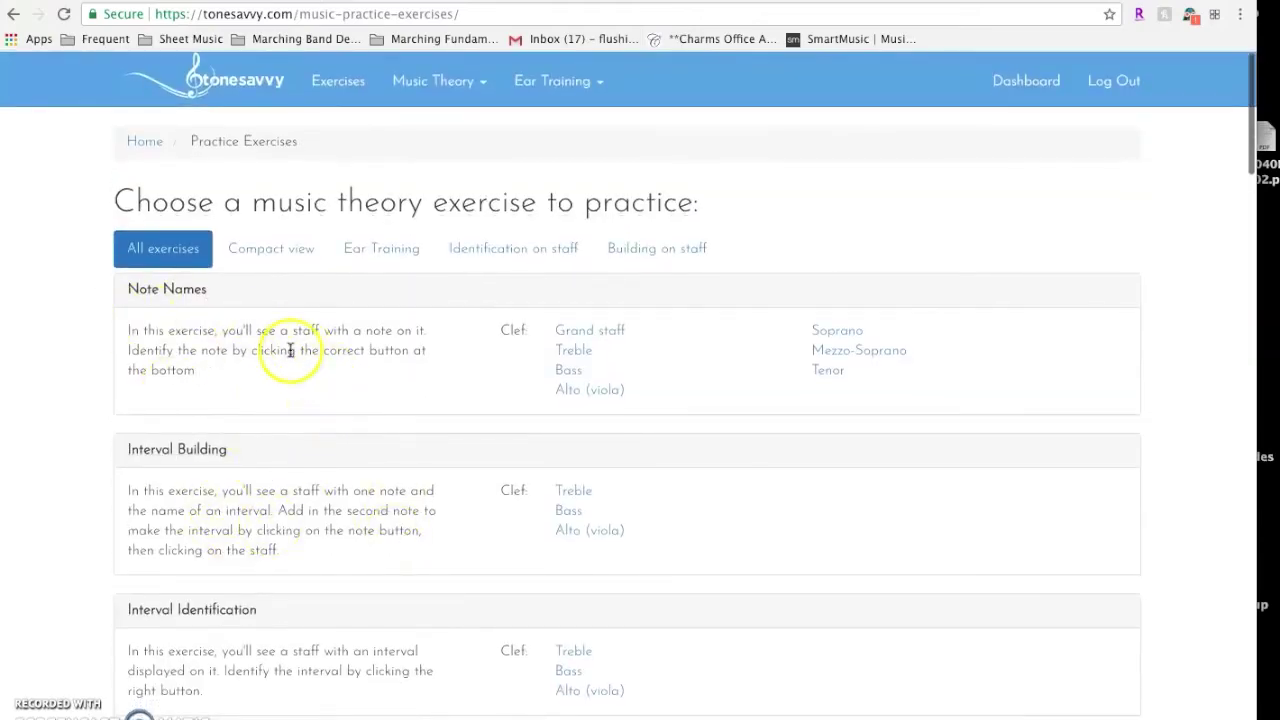
{"action": "scroll", "coordinate": [282, 405], "scroll_direction": "down", "scroll_amount": 2}
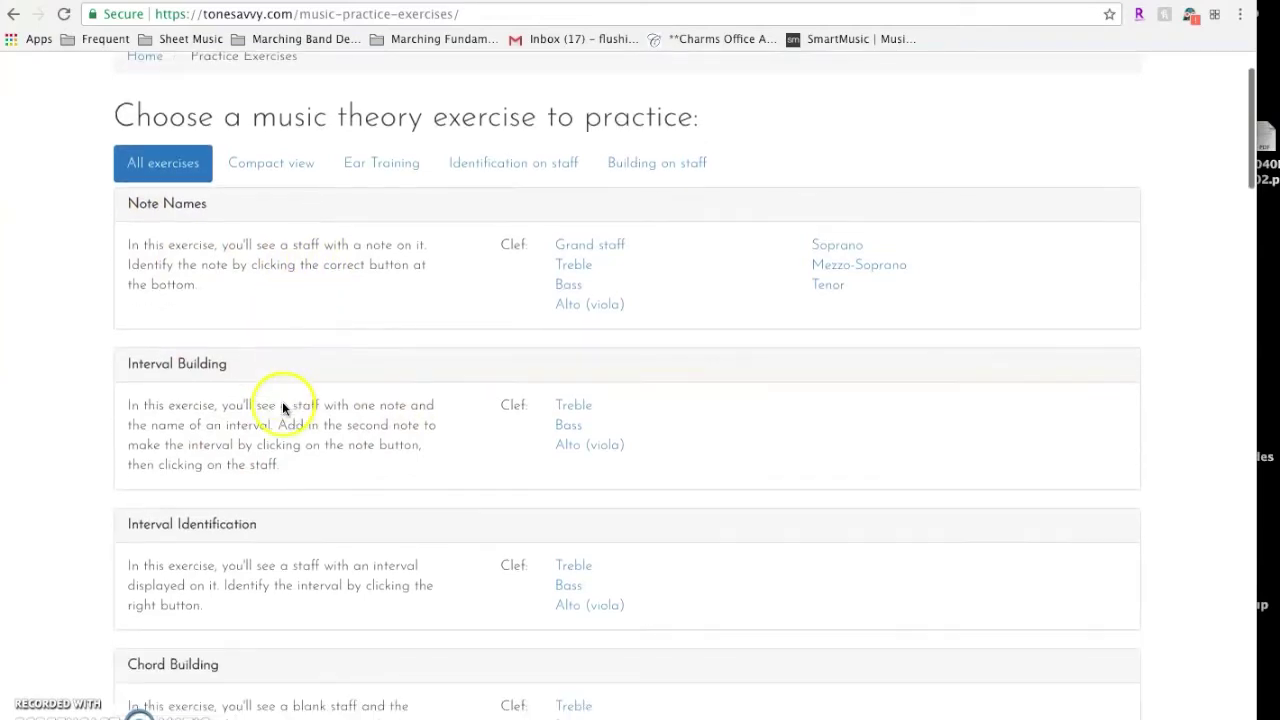
{"action": "scroll", "coordinate": [263, 589], "scroll_direction": "down", "scroll_amount": 2}
{"action": "scroll", "coordinate": [263, 589], "scroll_direction": "up", "scroll_amount": 2}
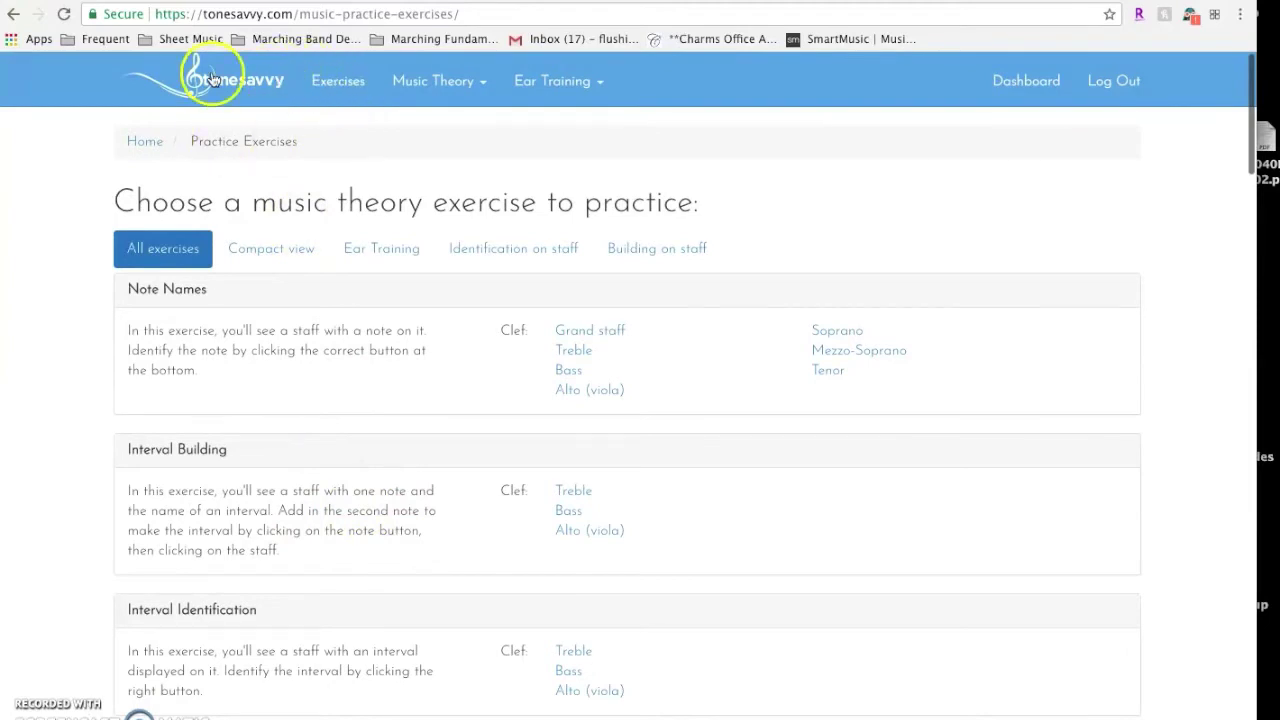
{"action": "left_click", "coordinate": [142, 140]}
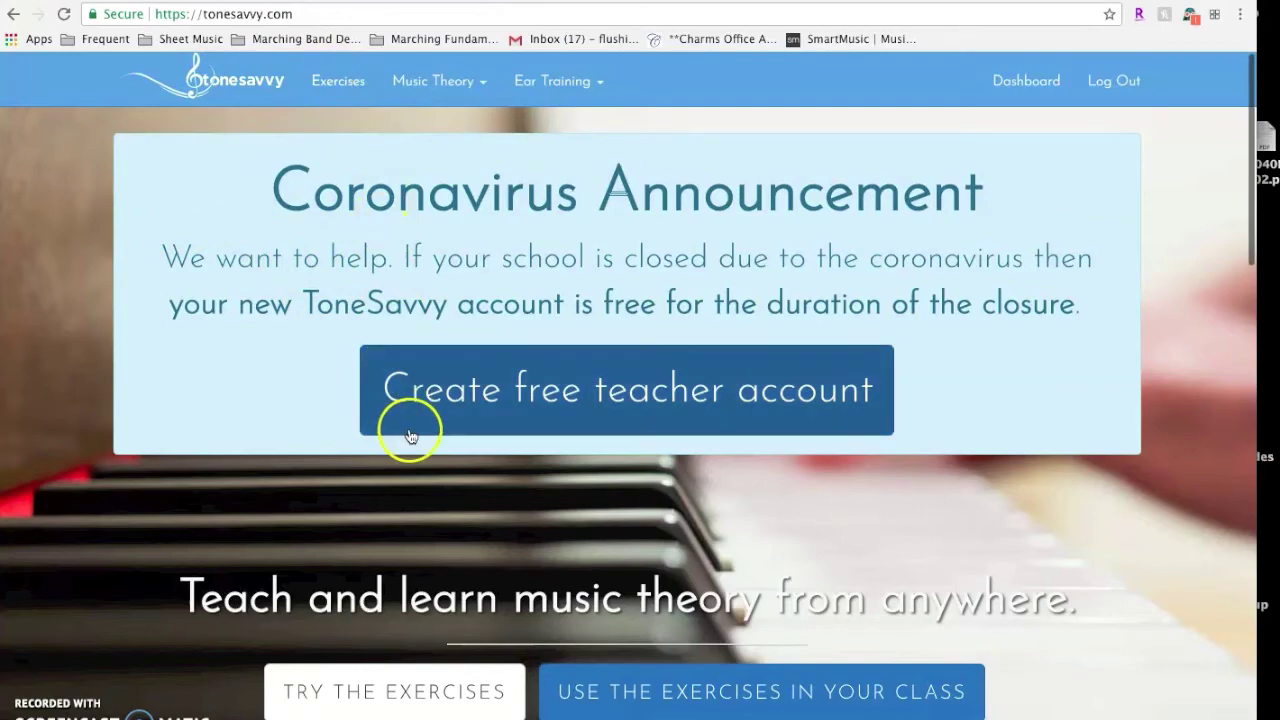
Move from the home page to the student dashboard of assignment sets
{"action": "scroll", "coordinate": [410, 436], "scroll_direction": "down", "scroll_amount": 4}
{"action": "scroll", "coordinate": [410, 436], "scroll_direction": "down", "scroll_amount": 3}
{"action": "scroll", "coordinate": [410, 436], "scroll_direction": "up", "scroll_amount": 7}
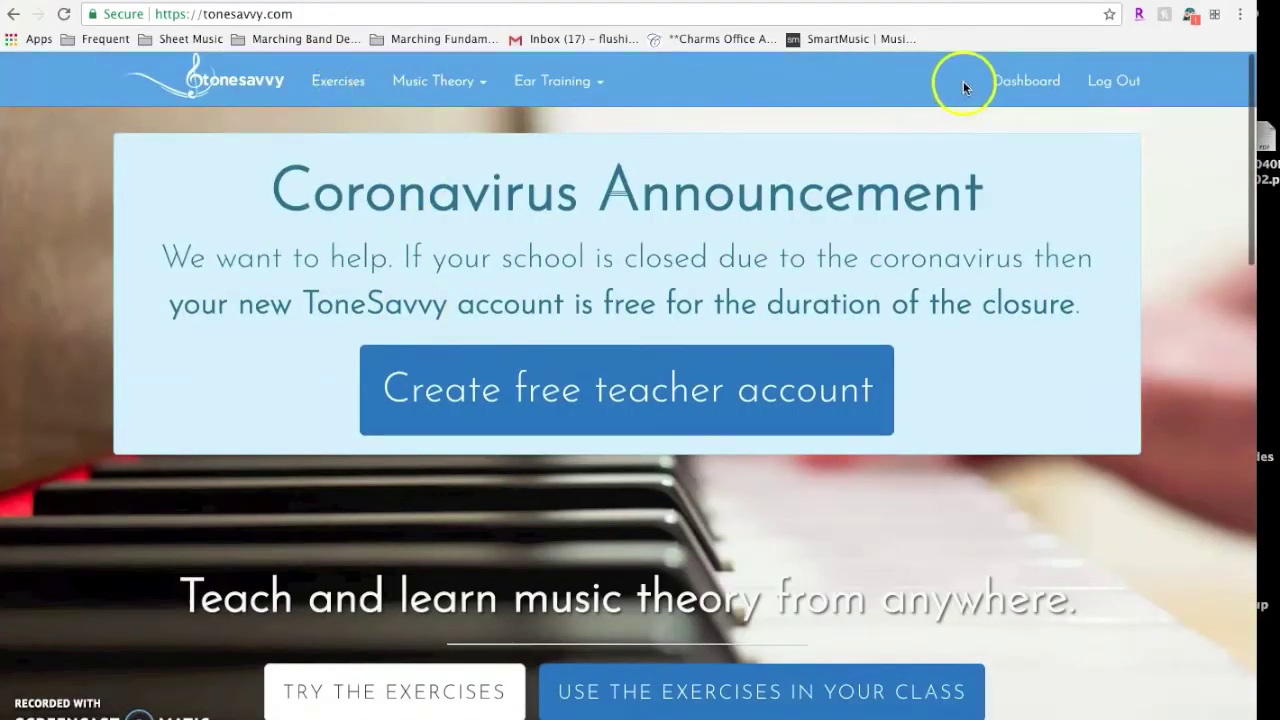
{"action": "left_click", "coordinate": [1008, 80]}
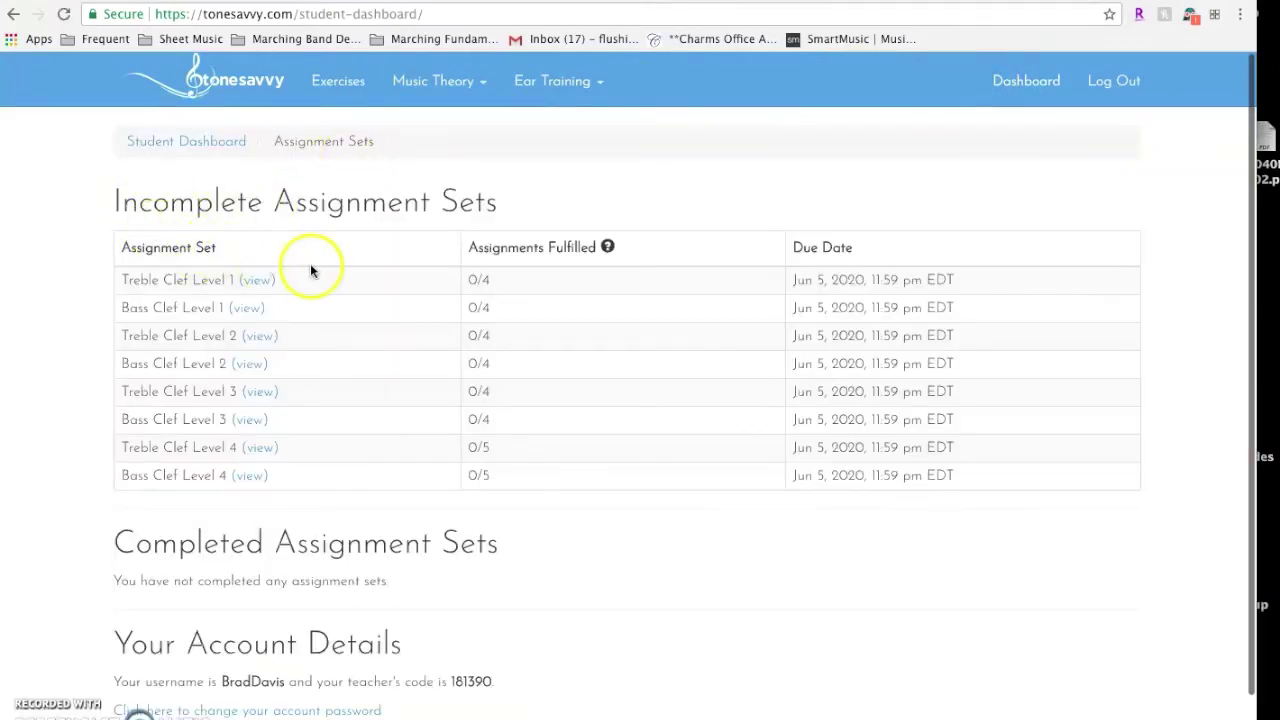
Return to the student dashboard and view the Treble Clef Level 1 assignment set
{"action": "scroll", "coordinate": [333, 276], "scroll_direction": "down", "scroll_amount": 1}
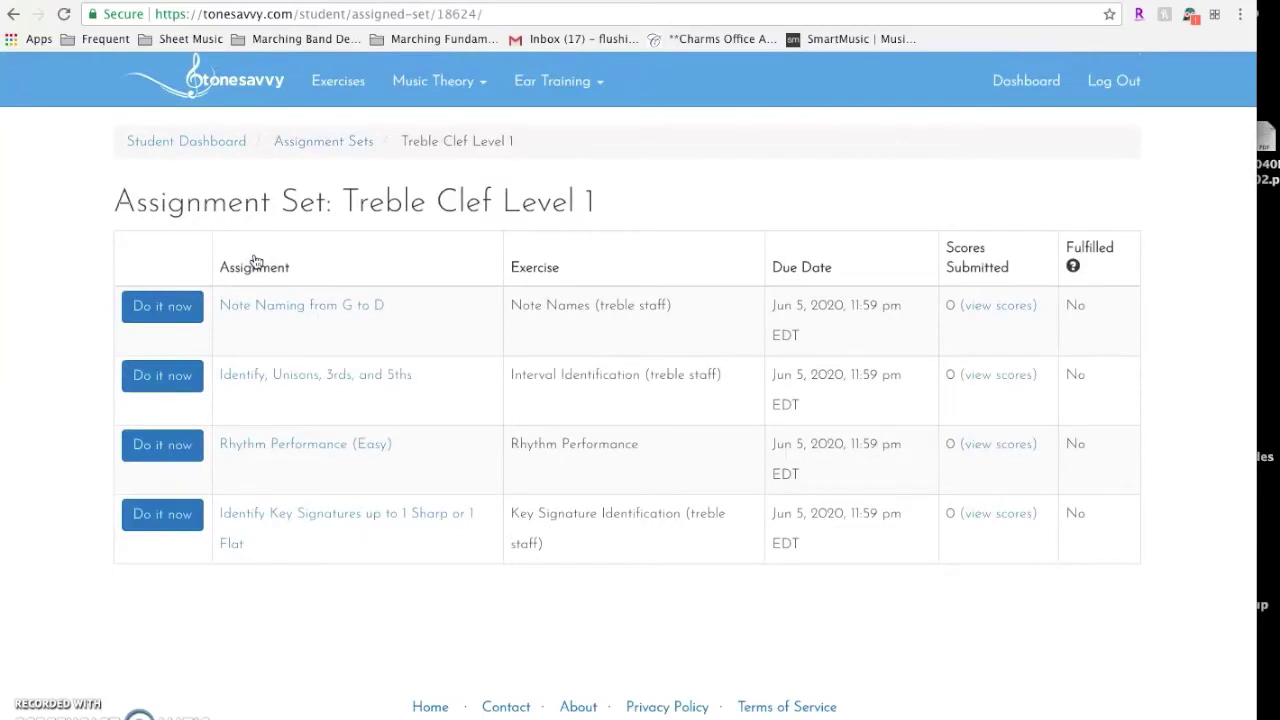
{"action": "left_click", "coordinate": [14, 14]}
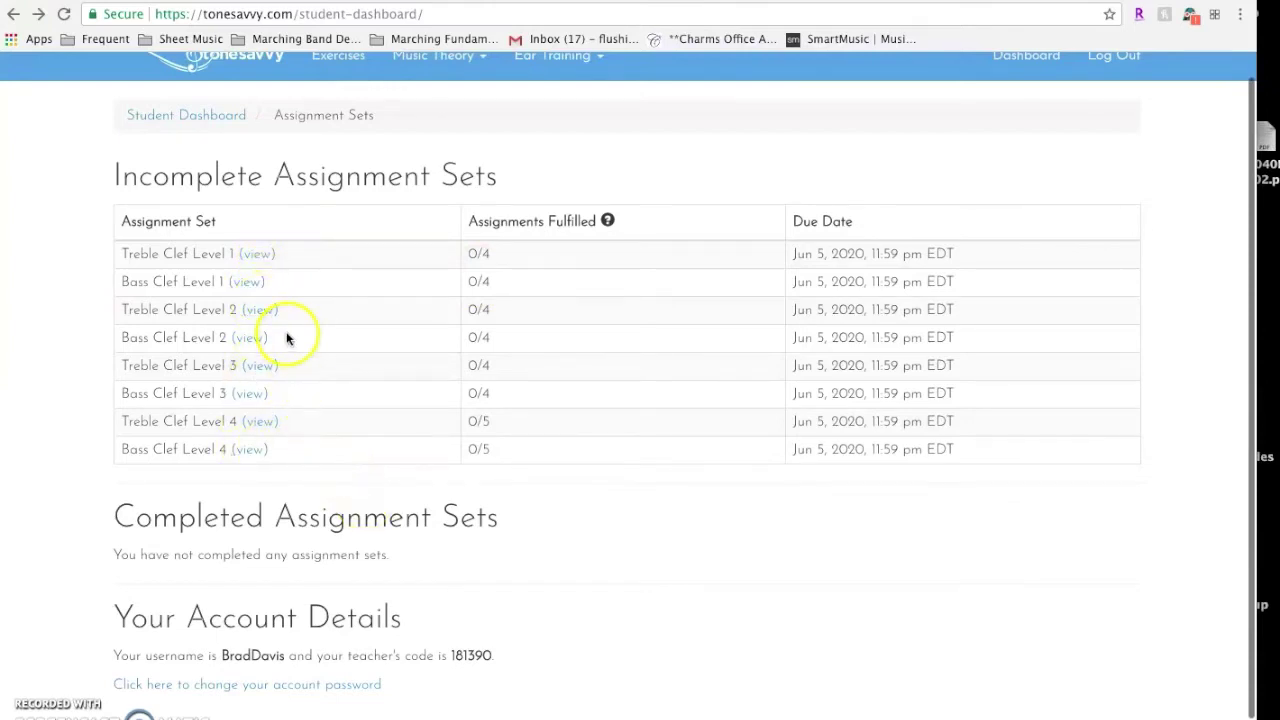
{"action": "scroll", "coordinate": [287, 339], "scroll_direction": "up", "scroll_amount": 1}
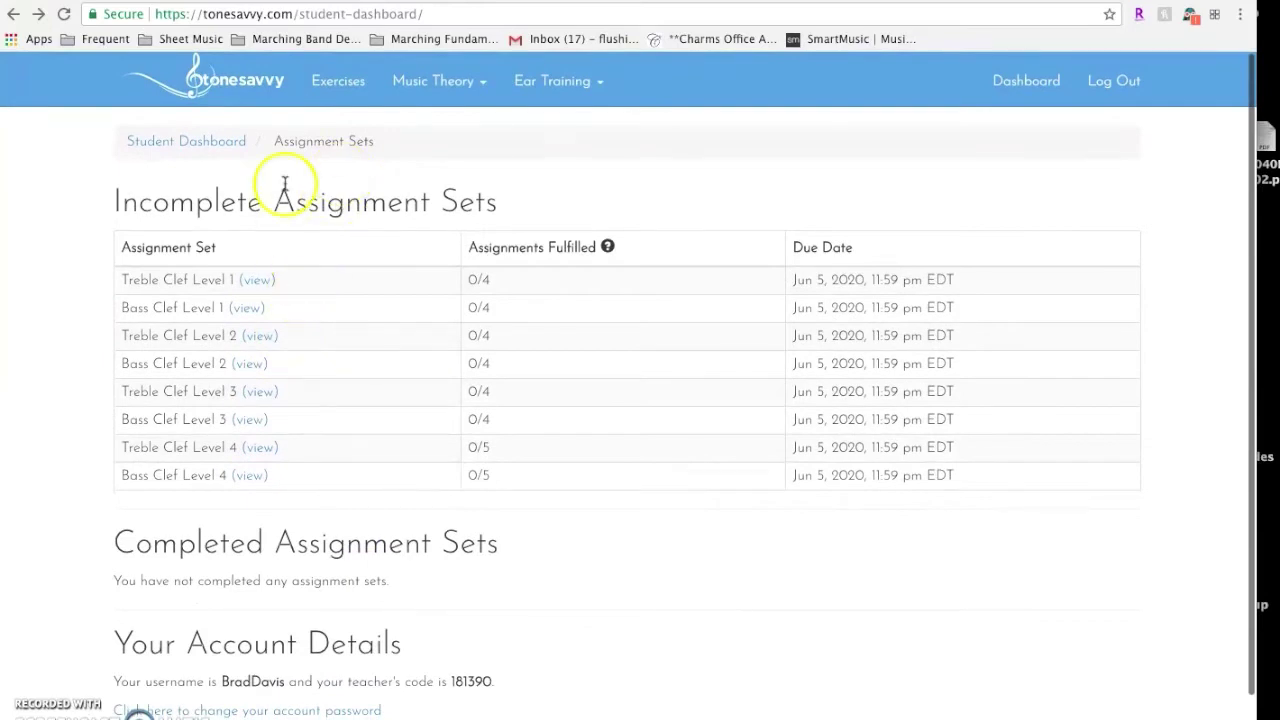
{"action": "left_click", "coordinate": [264, 280]}
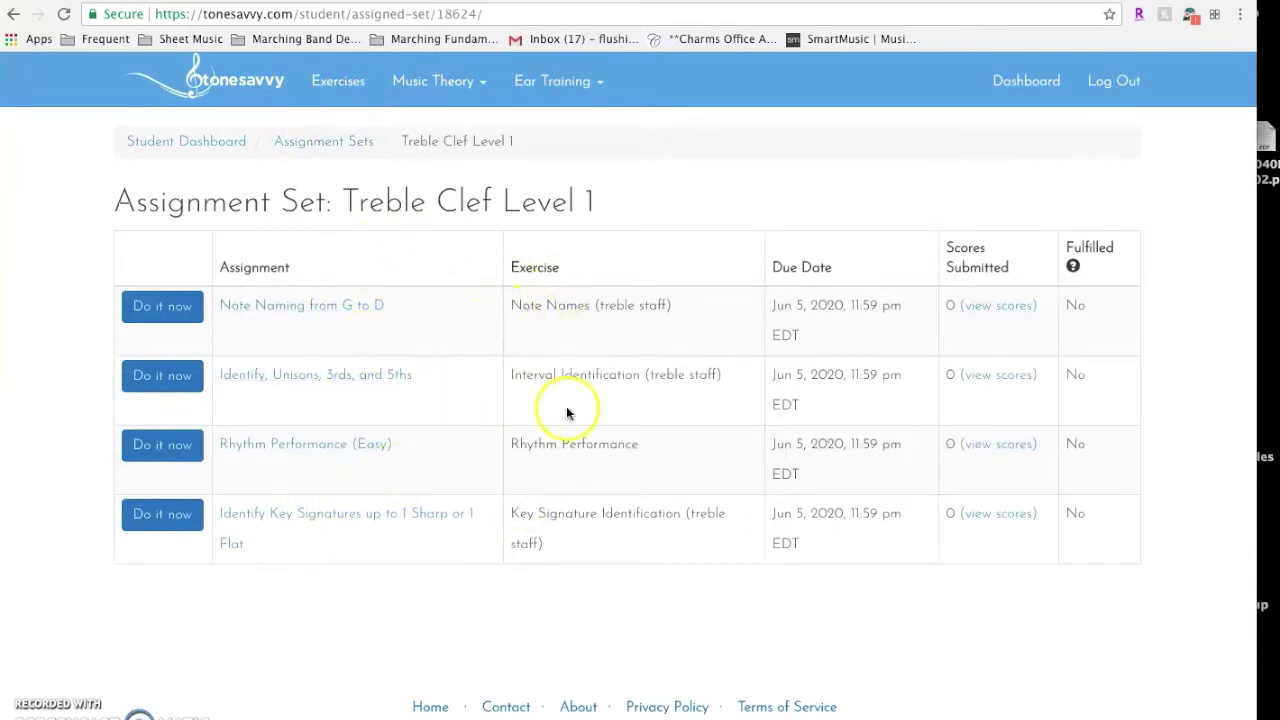
Open Note Naming from G to D and look through its details, tutorial video and Start Quiz options
{"action": "left_click", "coordinate": [300, 305]}
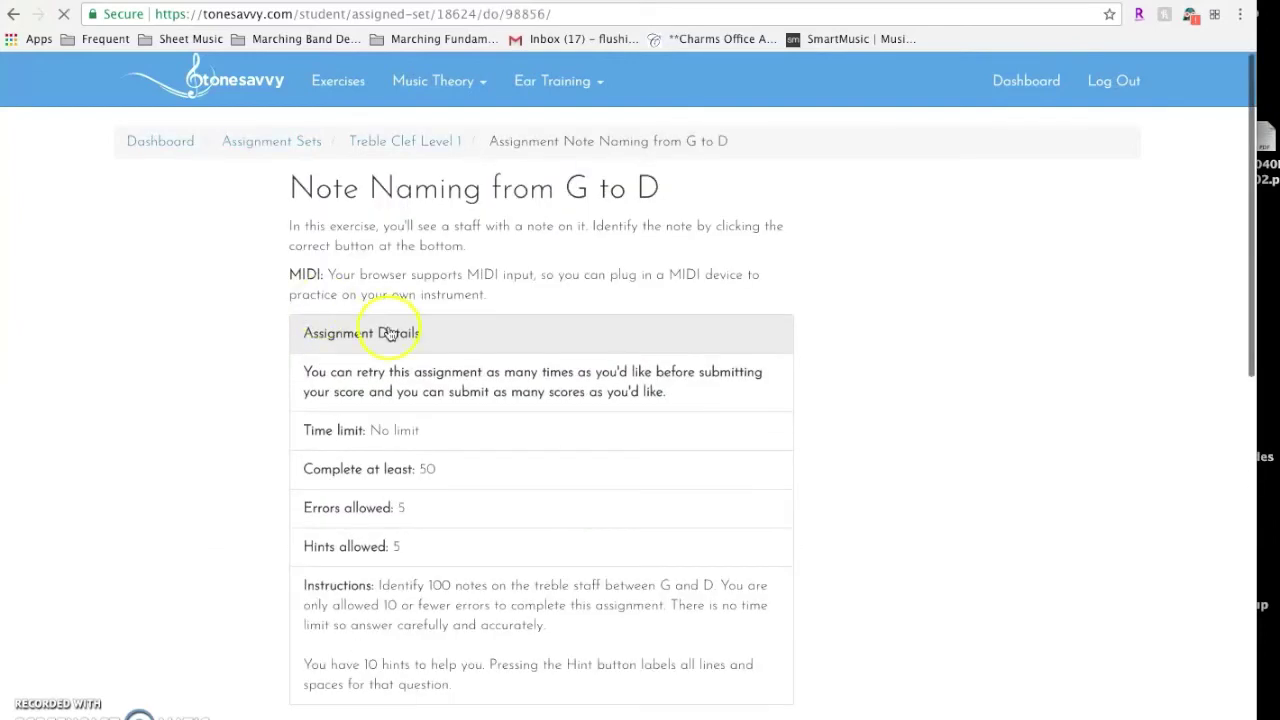
{"action": "scroll", "coordinate": [443, 275], "scroll_direction": "down", "scroll_amount": 3}
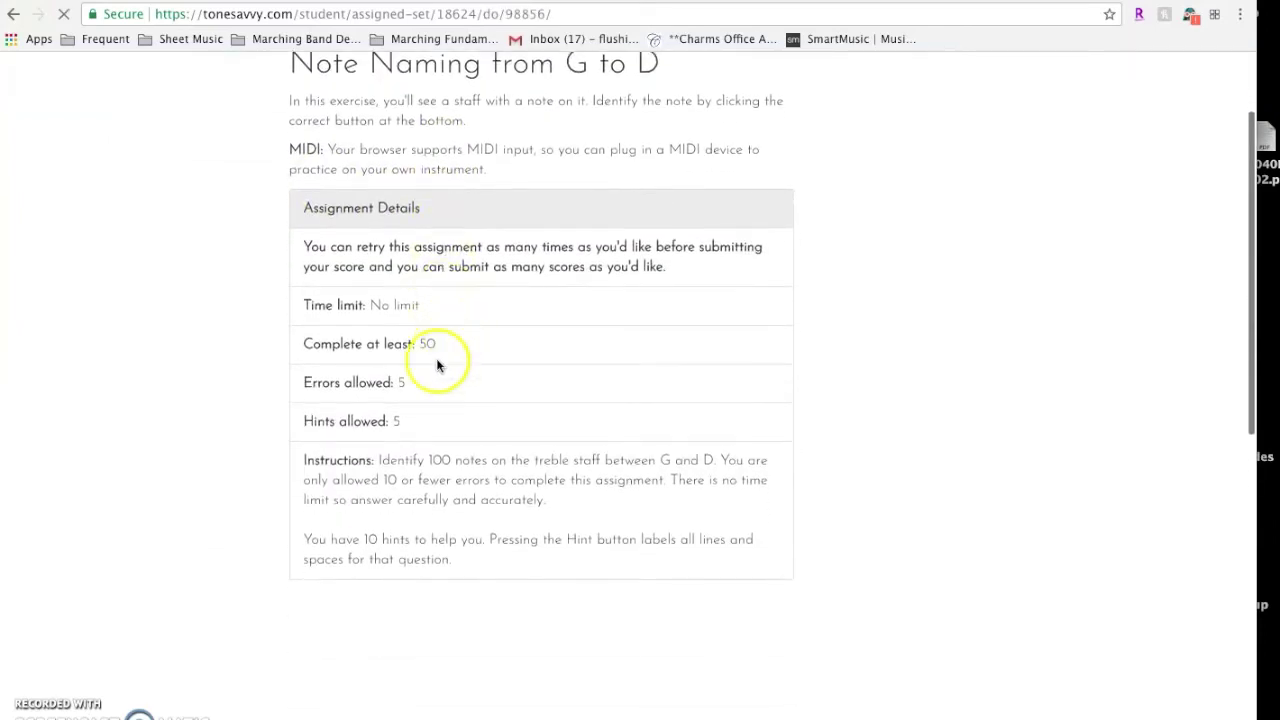
{"action": "scroll", "coordinate": [457, 374], "scroll_direction": "down", "scroll_amount": 3}
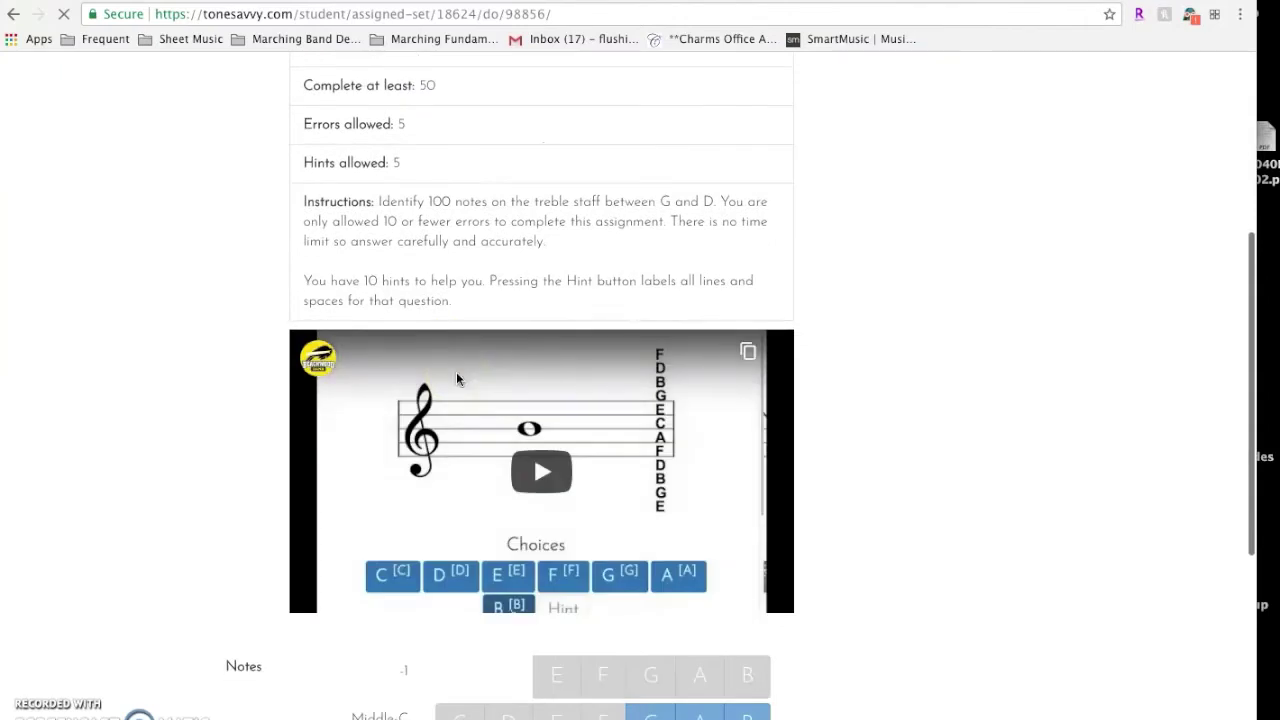
{"action": "scroll", "coordinate": [457, 375], "scroll_direction": "down", "scroll_amount": 3}
{"action": "left_click", "coordinate": [555, 322]}
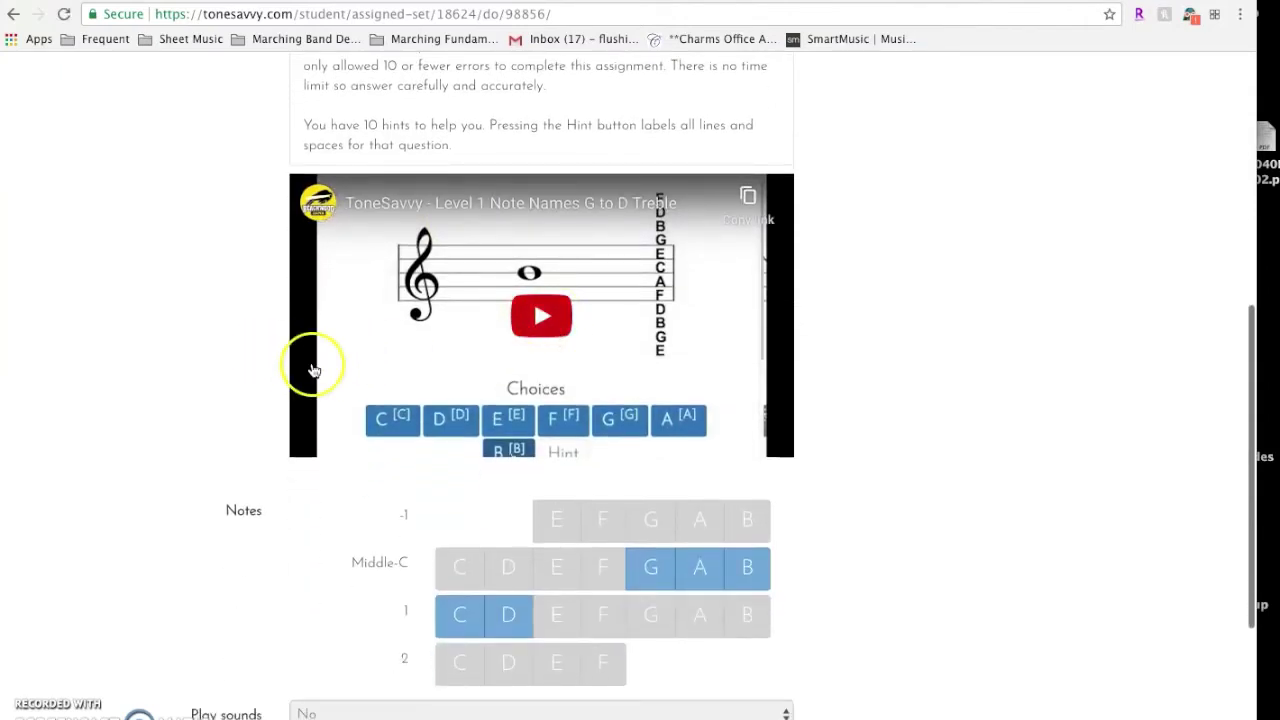
{"action": "scroll", "coordinate": [314, 368], "scroll_direction": "down", "scroll_amount": 4}
{"action": "scroll", "coordinate": [314, 371], "scroll_direction": "up", "scroll_amount": 5}
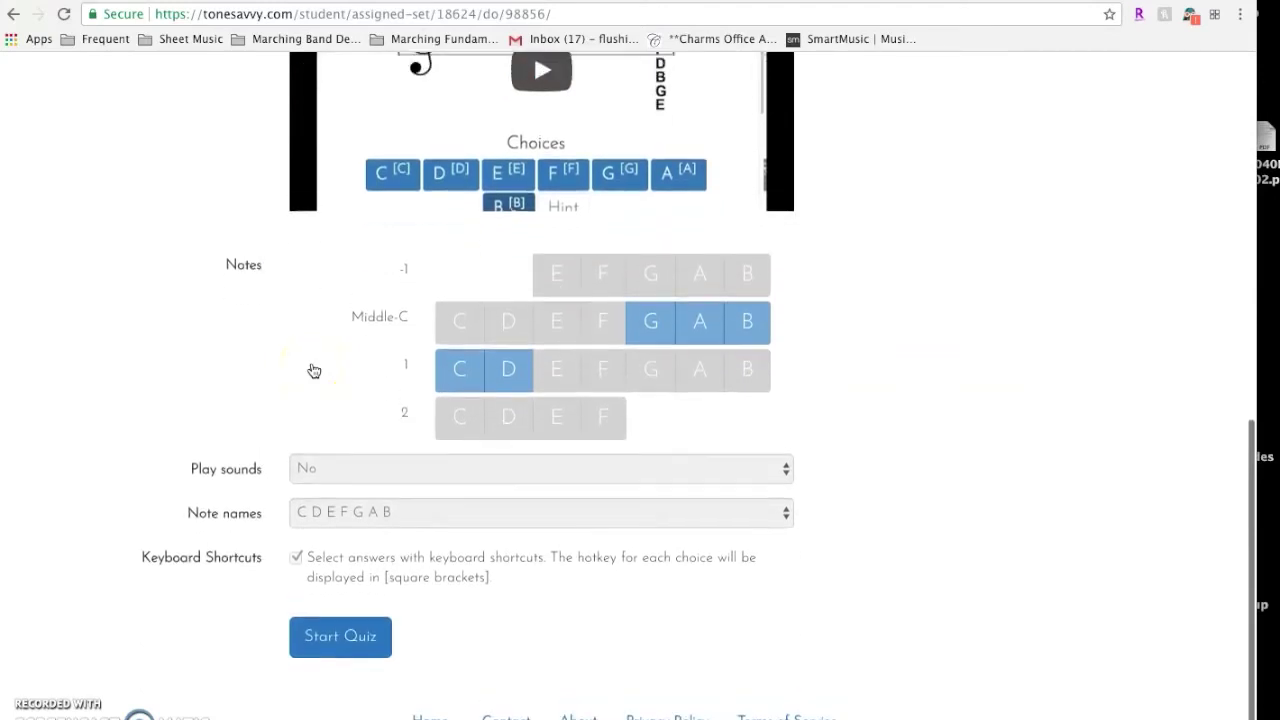
{"action": "scroll", "coordinate": [470, 253], "scroll_direction": "down", "scroll_amount": 5}
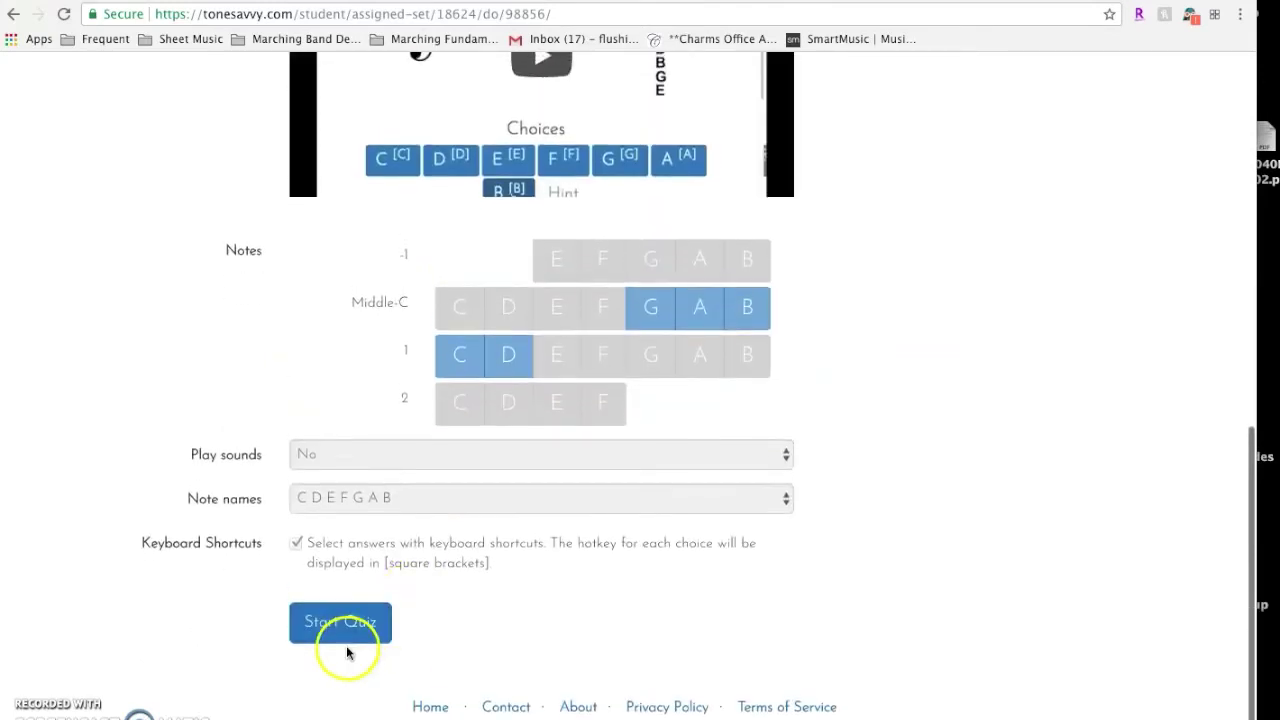
{"action": "scroll", "coordinate": [519, 280], "scroll_direction": "up", "scroll_amount": 5}
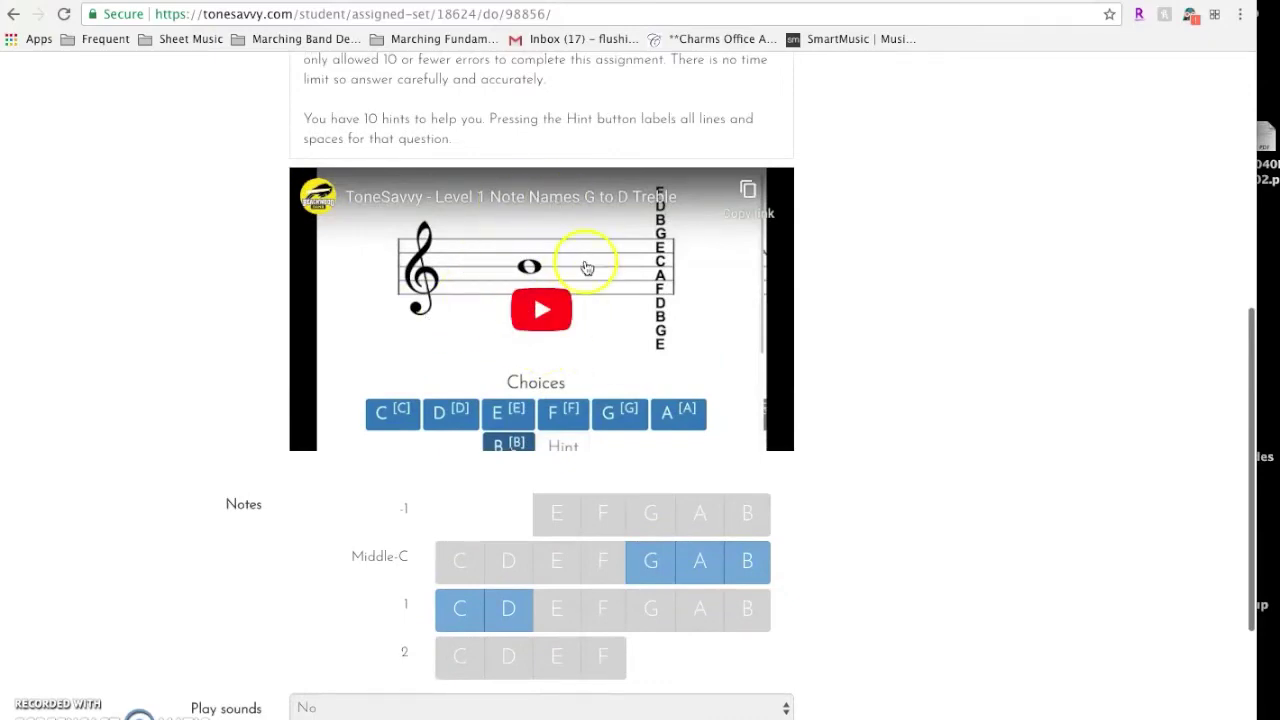
{"action": "scroll", "coordinate": [443, 403], "scroll_direction": "down", "scroll_amount": 5}
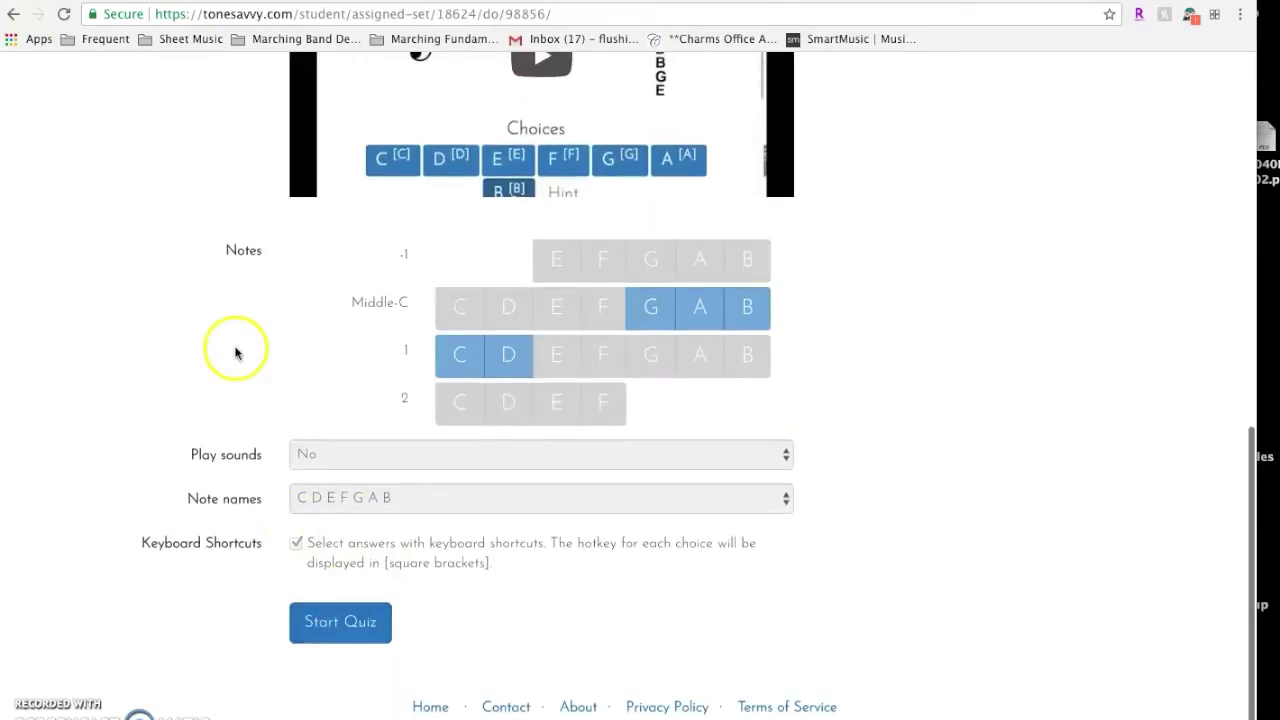
{"action": "scroll", "coordinate": [237, 351], "scroll_direction": "up", "scroll_amount": 14}
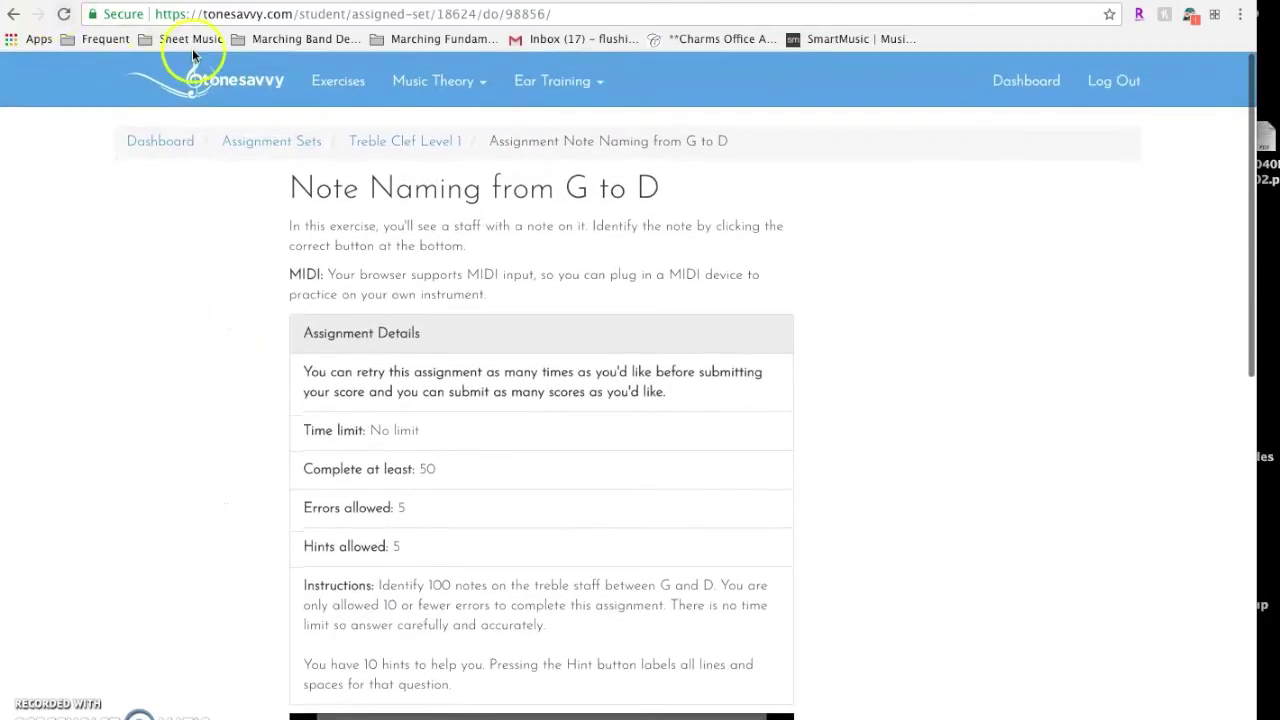
Go back to the assignment sets and reopen Treble Clef Level 1's Note Naming from G to D assignment
{"action": "left_click", "coordinate": [271, 146]}
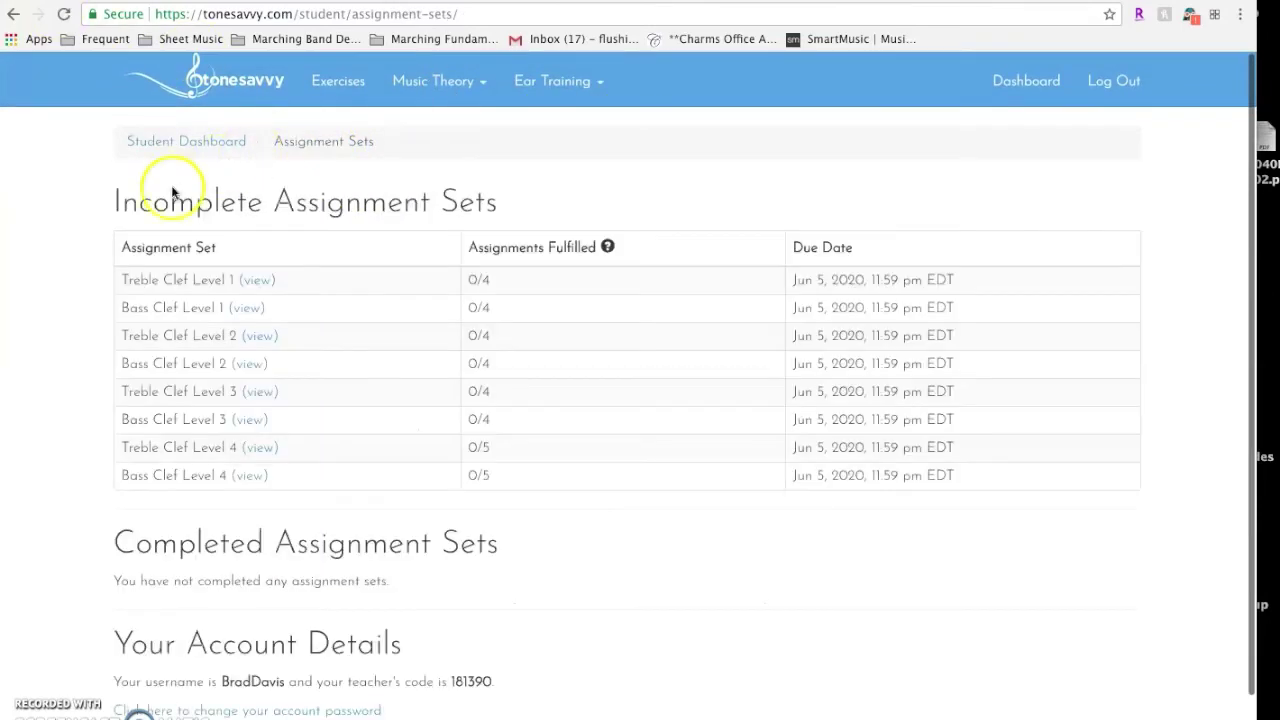
{"action": "left_click", "coordinate": [254, 280]}
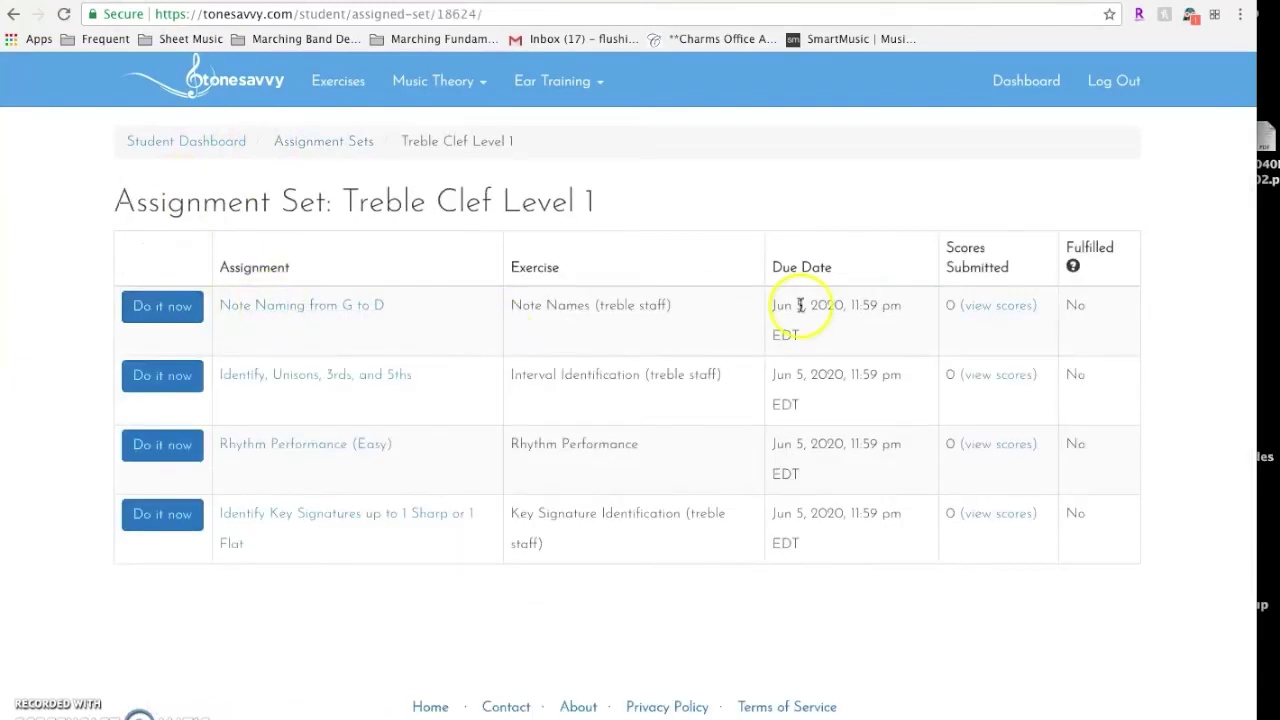
{"action": "left_click", "coordinate": [155, 323]}
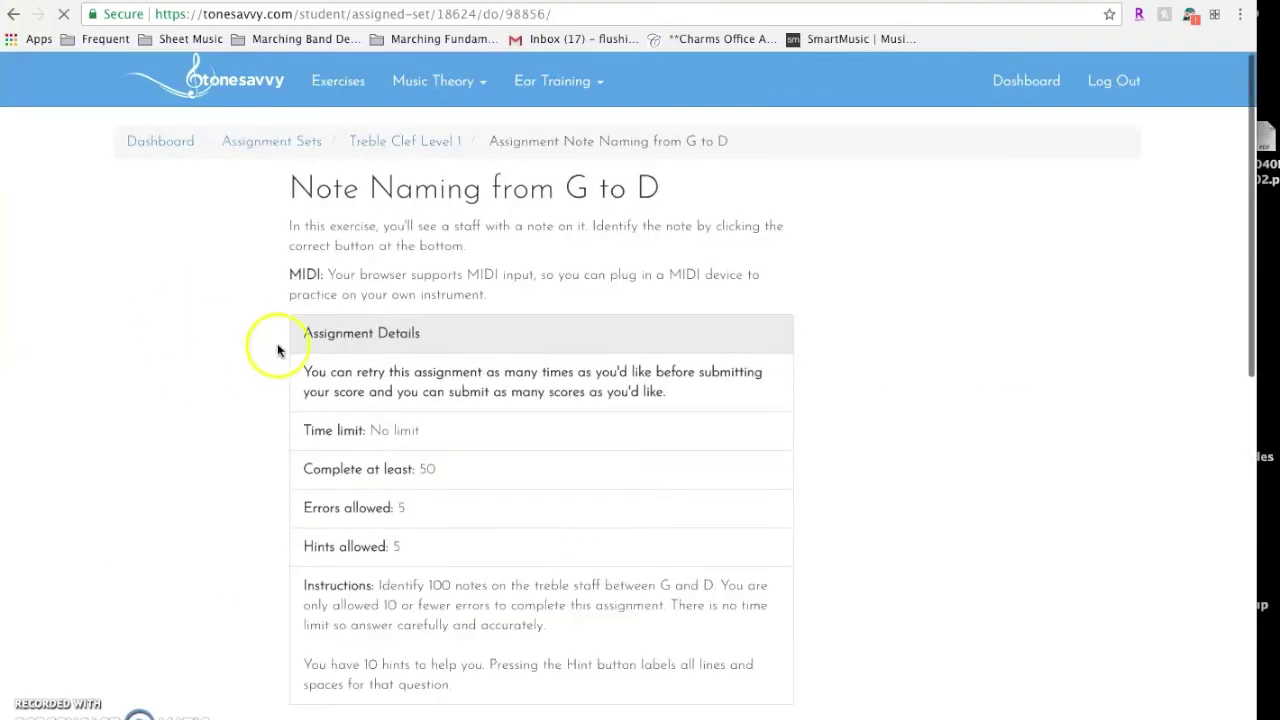
Scroll through the G-to-D assignment page and back up to the top
{"action": "scroll", "coordinate": [423, 377], "scroll_direction": "down", "scroll_amount": 2}
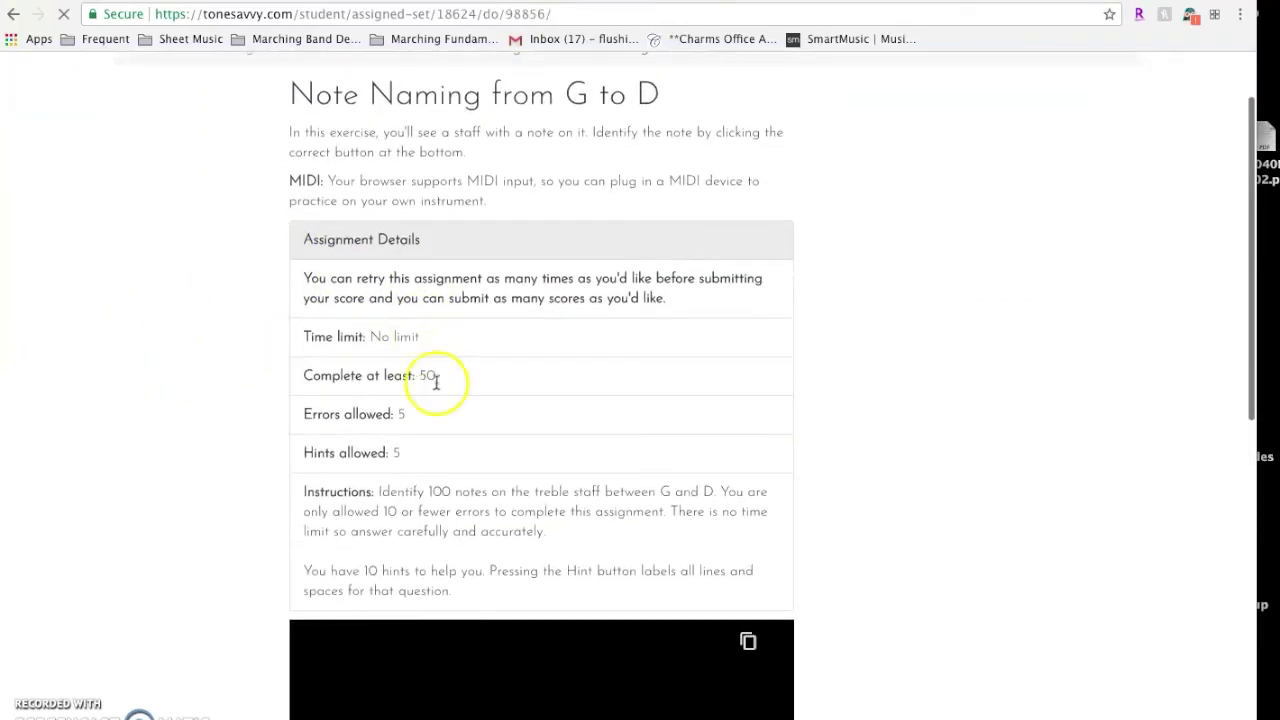
{"action": "scroll", "coordinate": [468, 395], "scroll_direction": "down", "scroll_amount": 2}
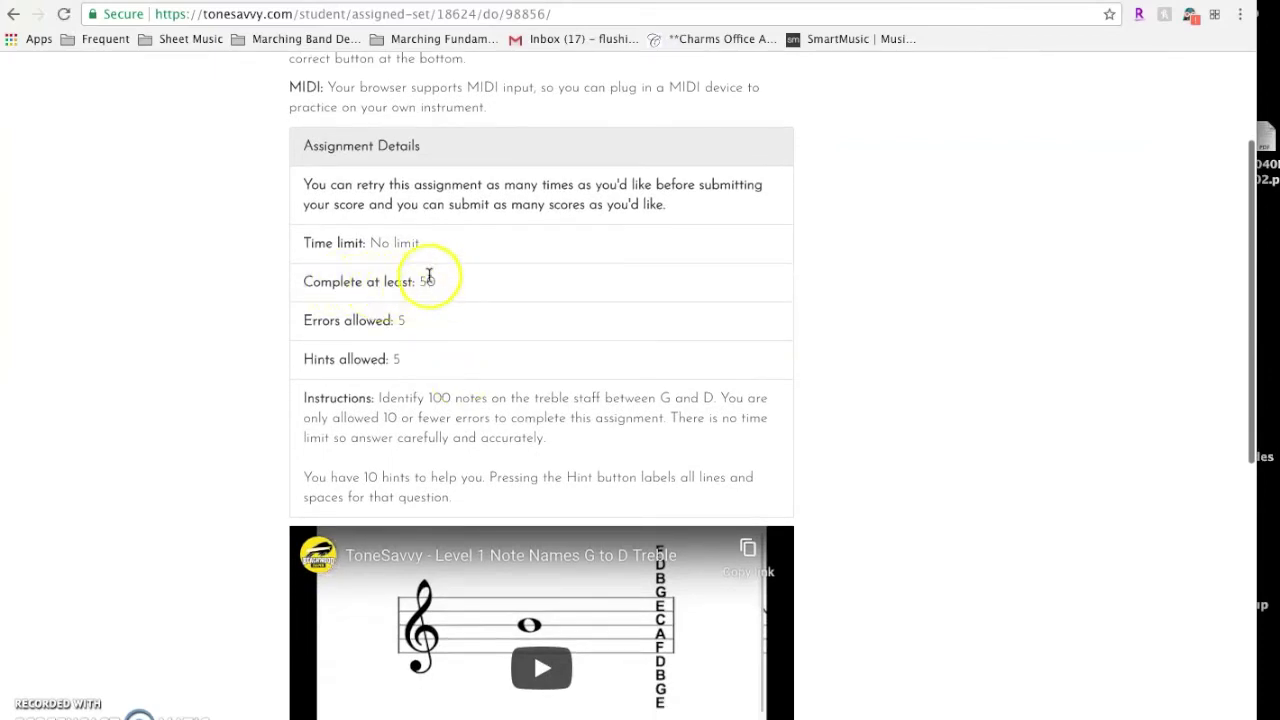
{"action": "scroll", "coordinate": [394, 277], "scroll_direction": "down", "scroll_amount": 2}
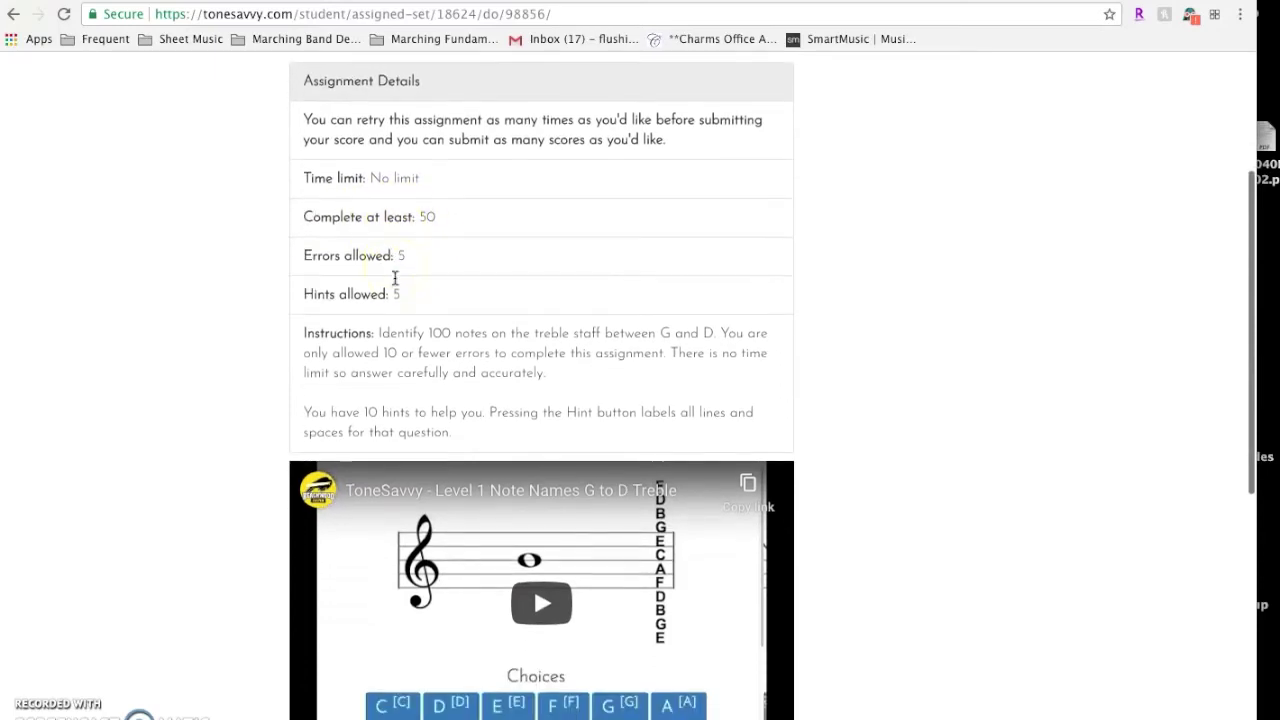
{"action": "scroll", "coordinate": [394, 277], "scroll_direction": "down", "scroll_amount": 2}
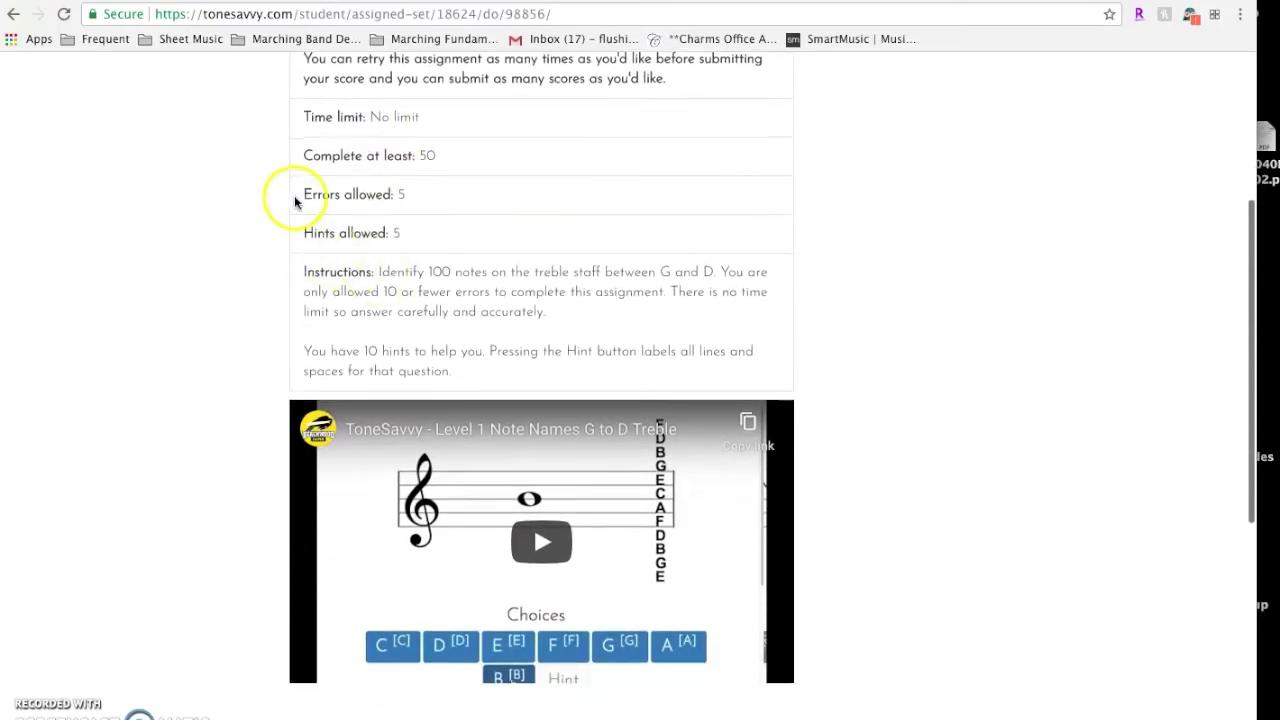
{"action": "scroll", "coordinate": [323, 240], "scroll_direction": "up", "scroll_amount": 5}
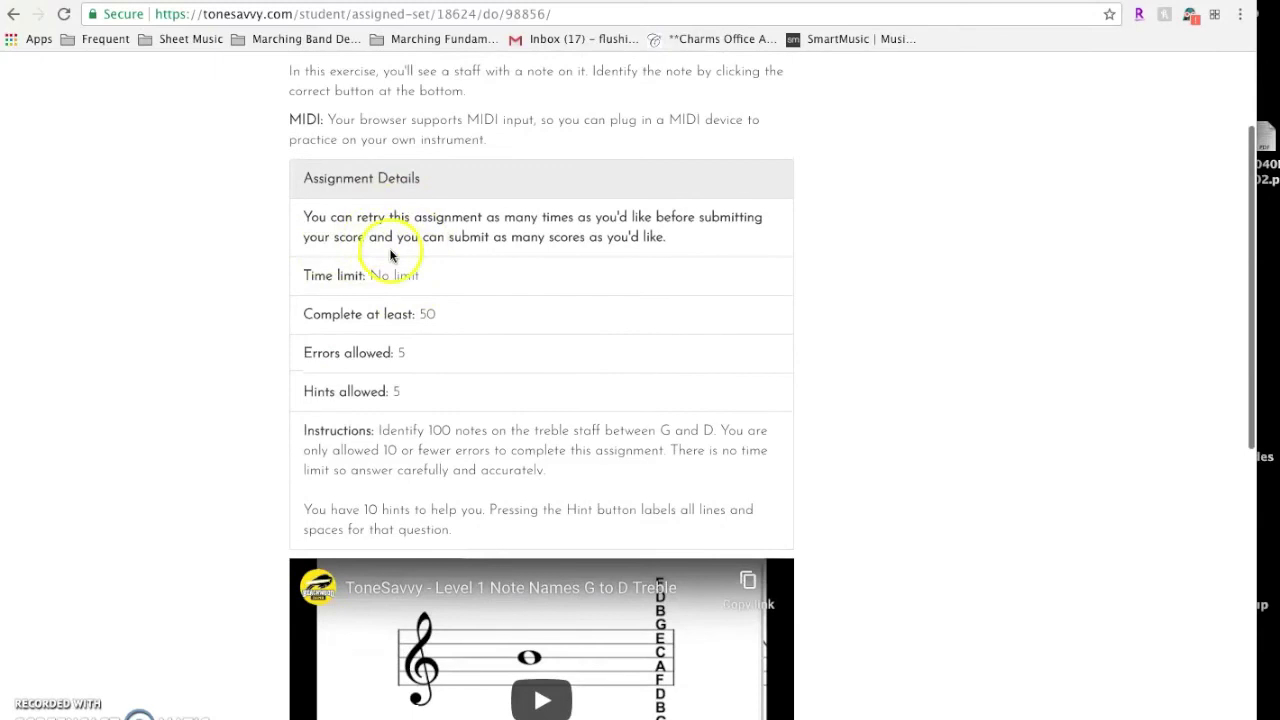
{"action": "scroll", "coordinate": [429, 323], "scroll_direction": "down", "scroll_amount": 3}
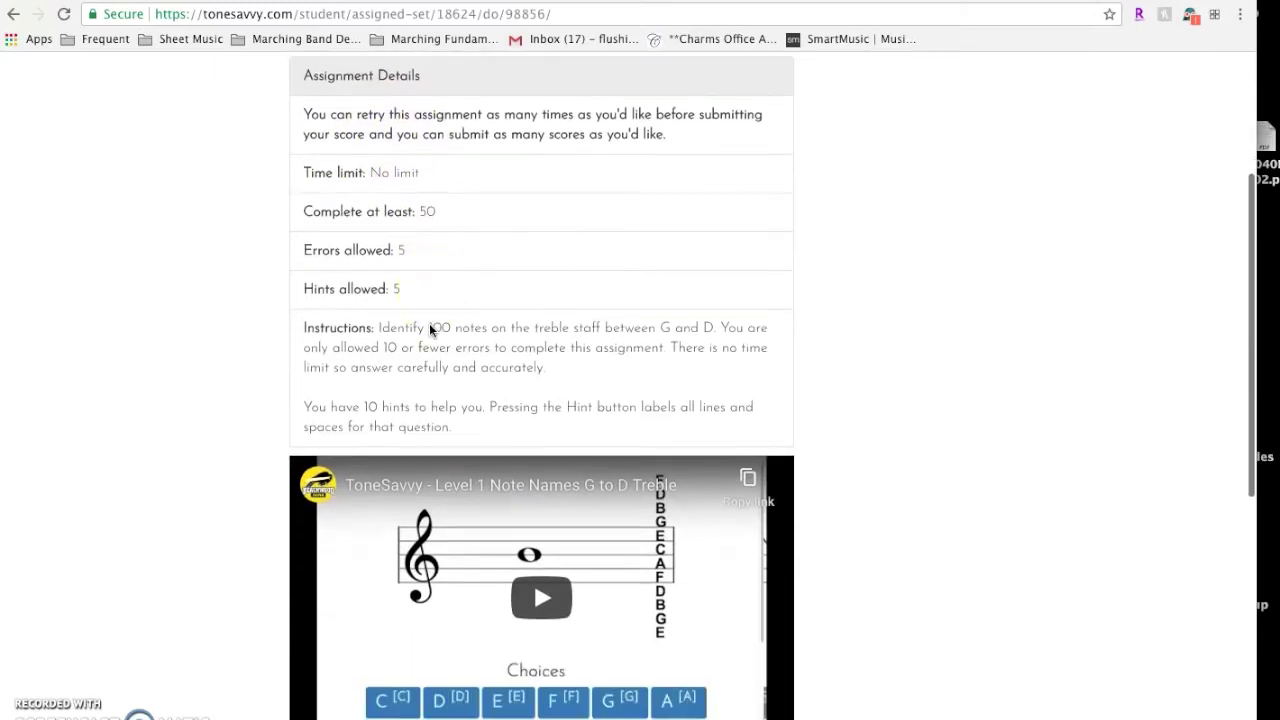
{"action": "scroll", "coordinate": [206, 266], "scroll_direction": "down", "scroll_amount": 10}
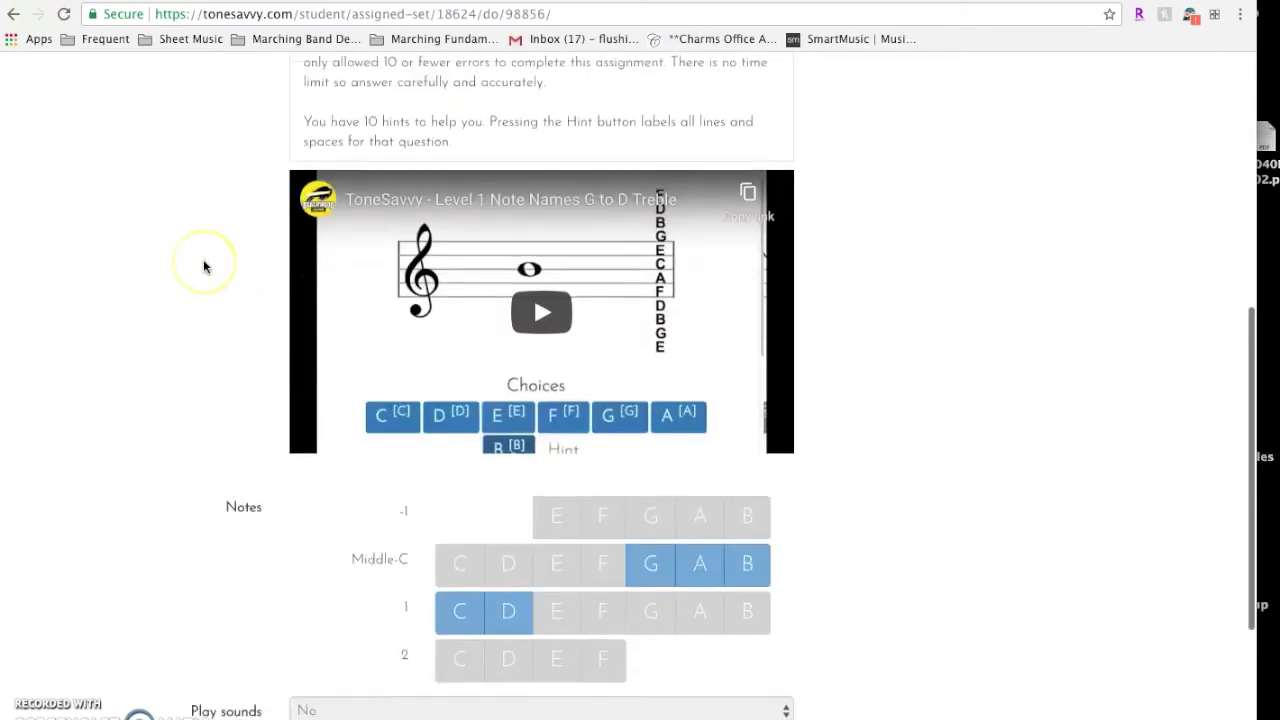
{"action": "scroll", "coordinate": [203, 266], "scroll_direction": "down", "scroll_amount": 5}
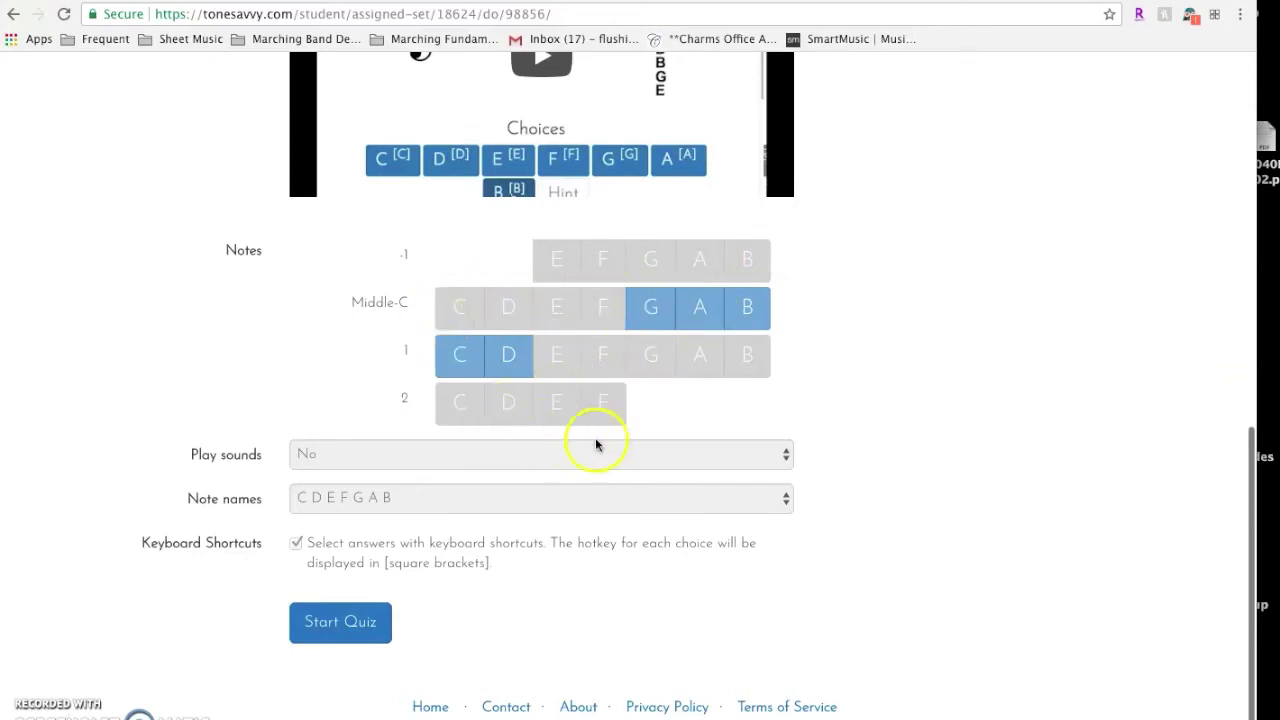
{"action": "scroll", "coordinate": [168, 319], "scroll_direction": "up", "scroll_amount": 6}
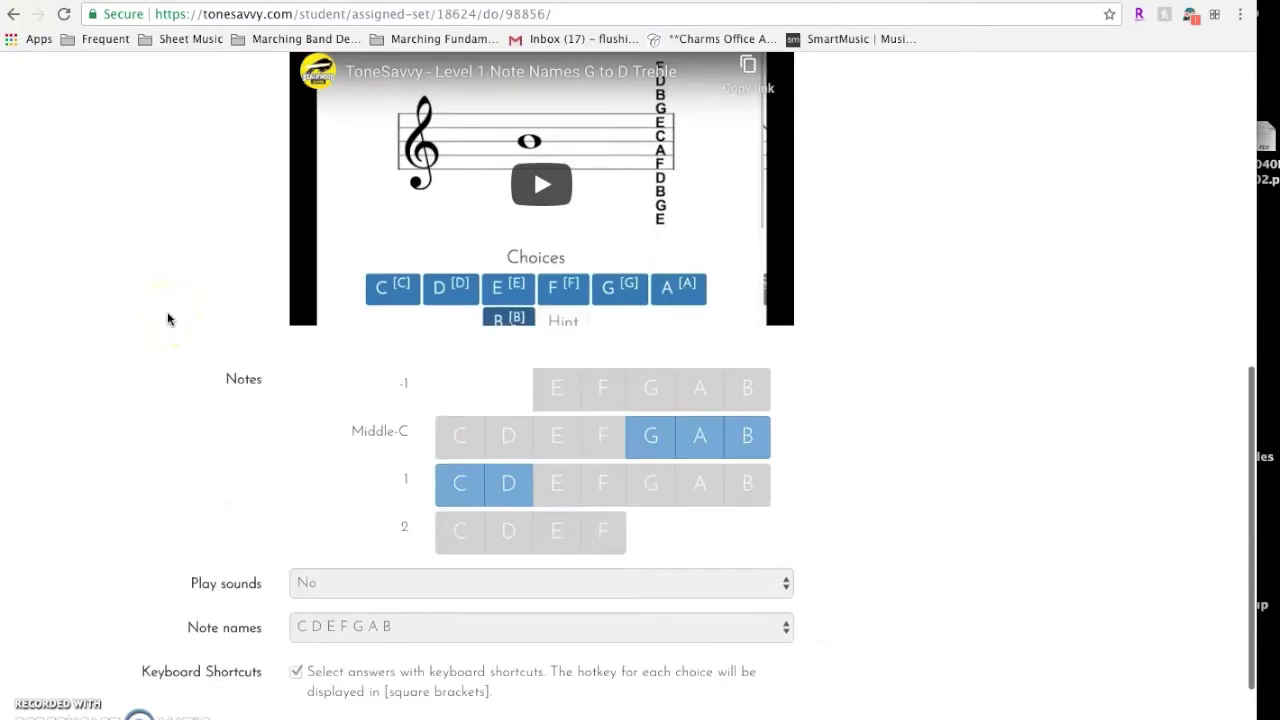
{"action": "scroll", "coordinate": [168, 319], "scroll_direction": "up", "scroll_amount": 3}
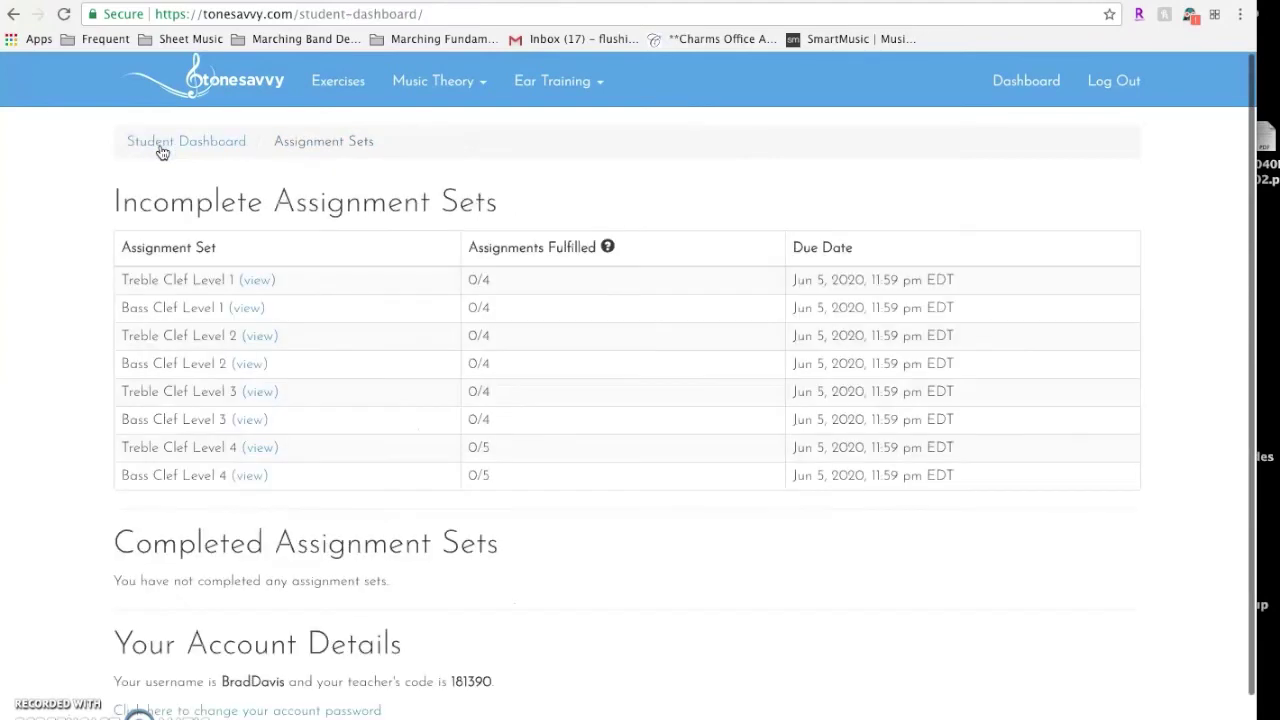
Open Treble Clef Level 1, choose 'Do it now' on Note Naming from G to D, and start the quiz
{"action": "left_click", "coordinate": [258, 281]}
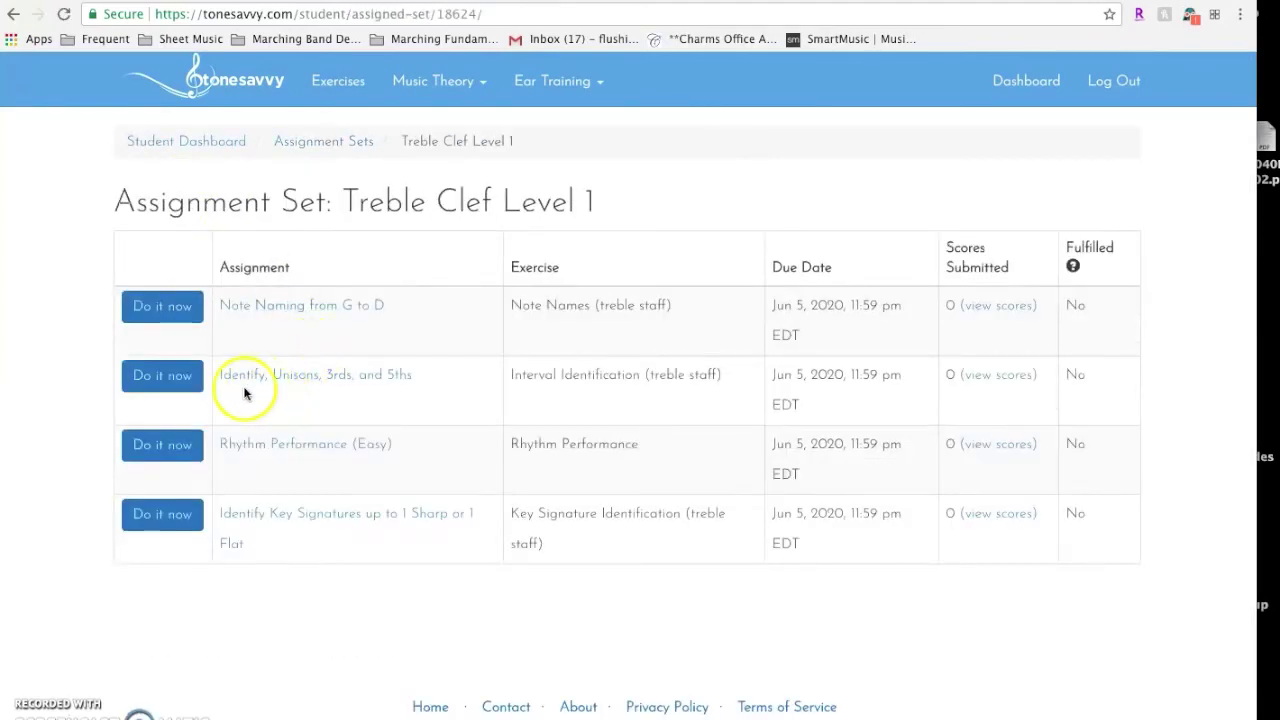
{"action": "left_click", "coordinate": [155, 309]}
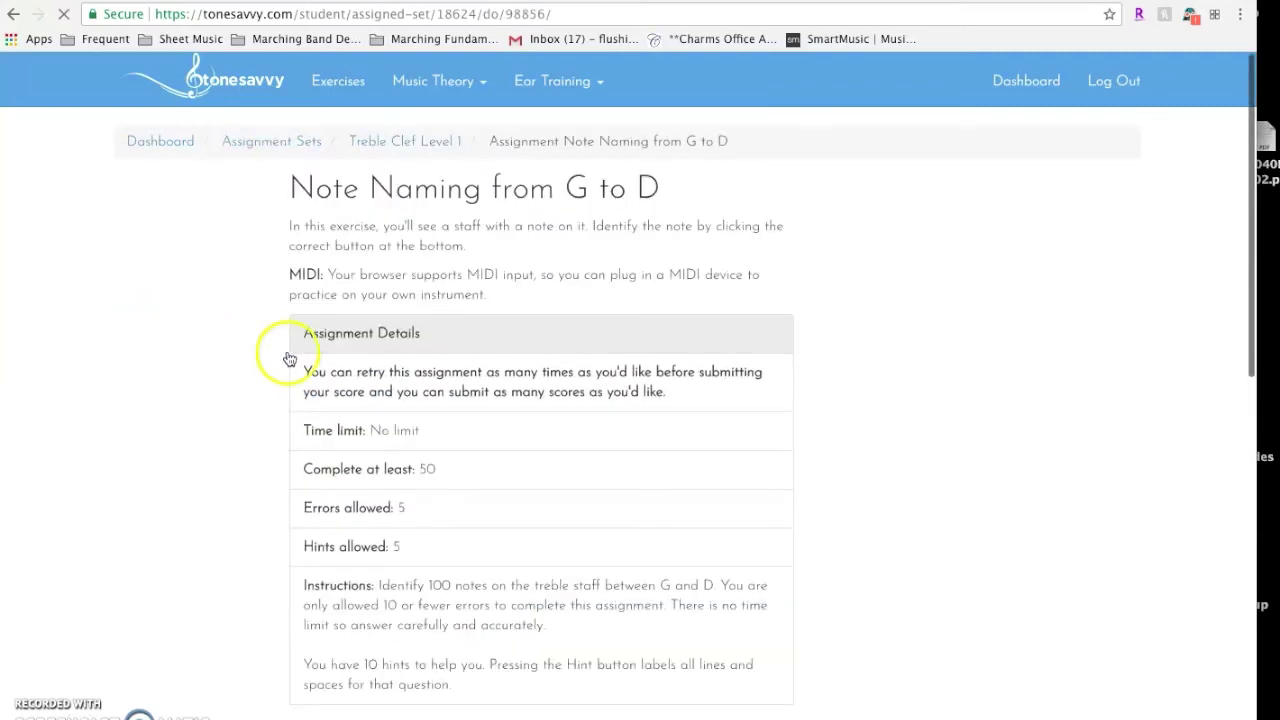
{"action": "scroll", "coordinate": [257, 329], "scroll_direction": "down", "scroll_amount": 10}
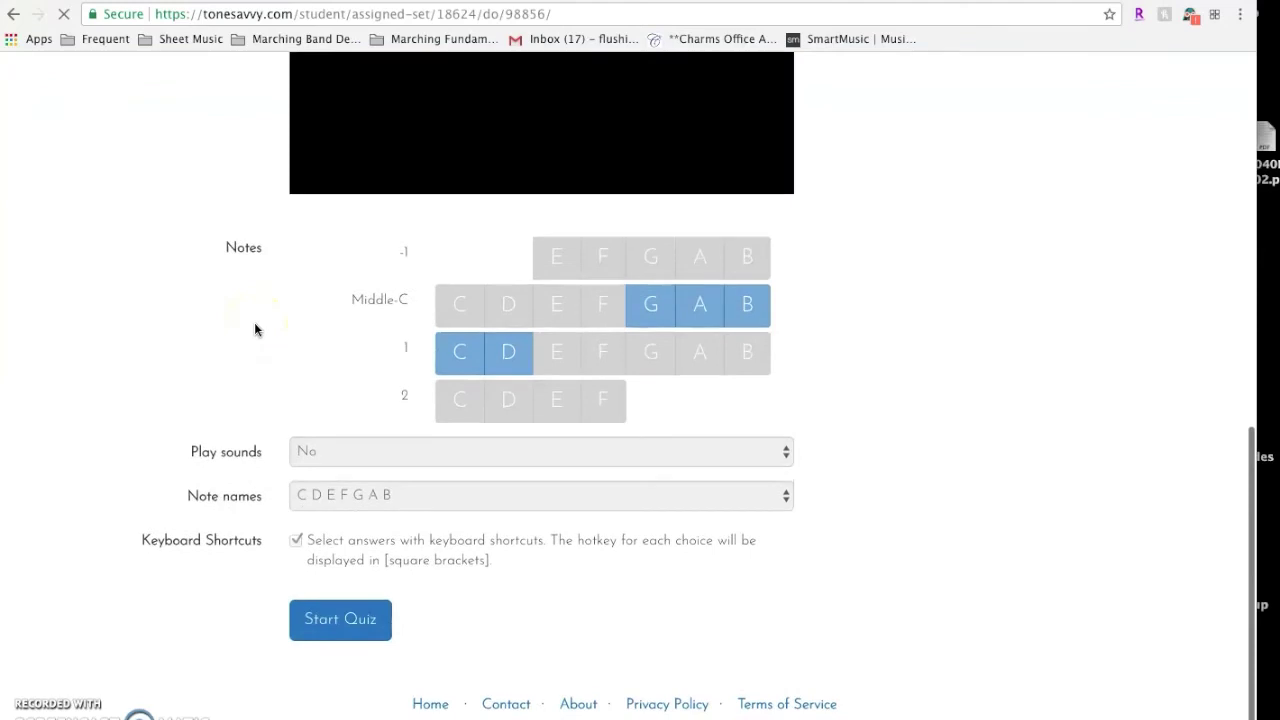
{"action": "left_click", "coordinate": [333, 616]}
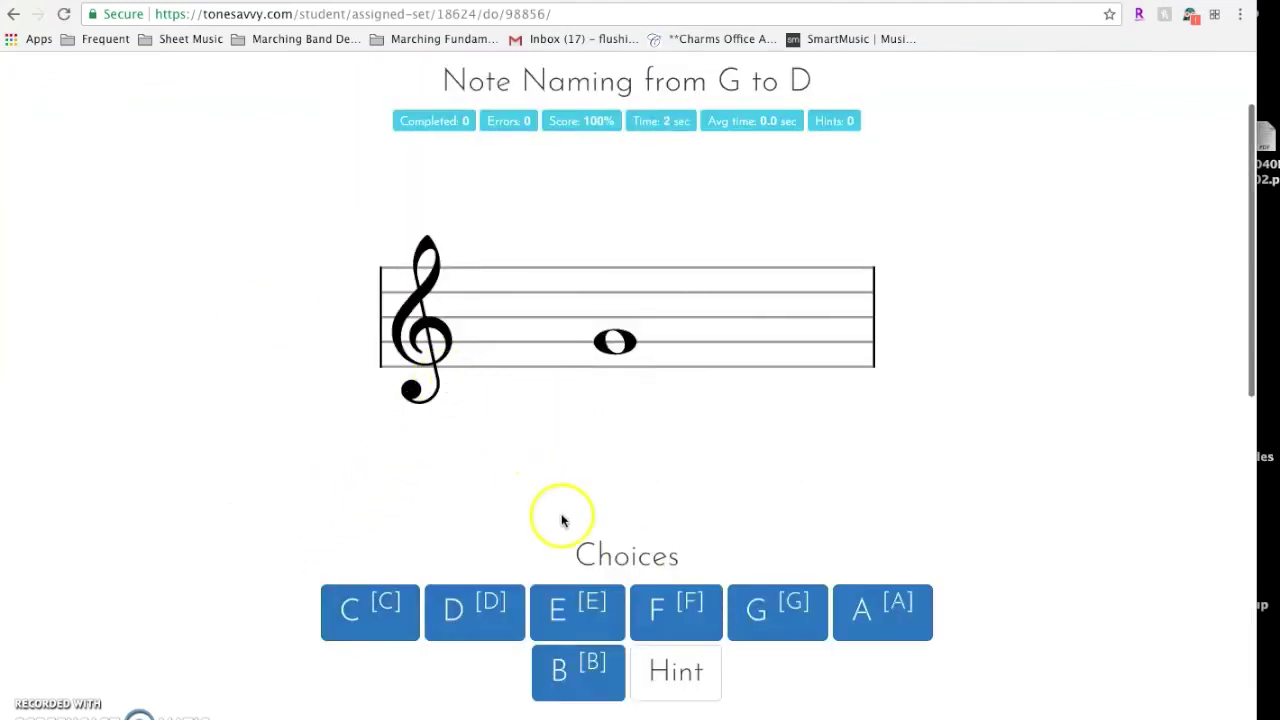
Name the five staff notes G, B, D, C and D for 0 errors and 100%
{"action": "left_click", "coordinate": [760, 612]}
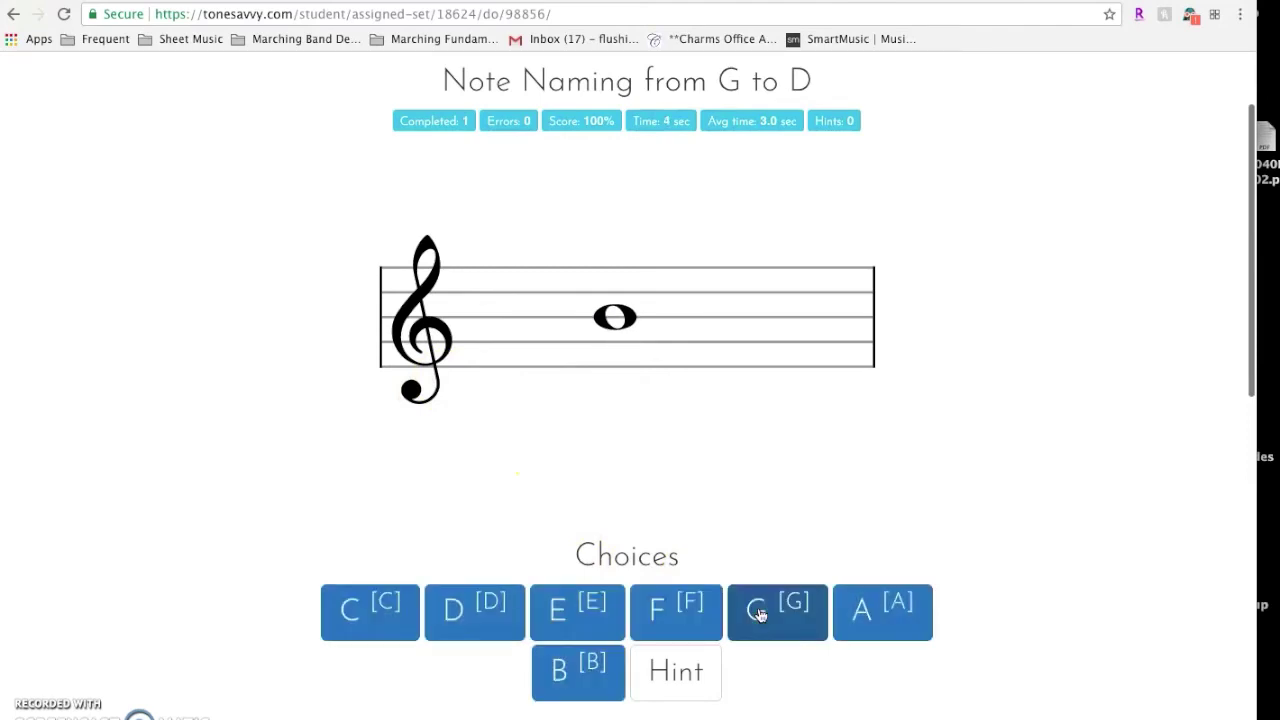
{"action": "left_click", "coordinate": [568, 660]}
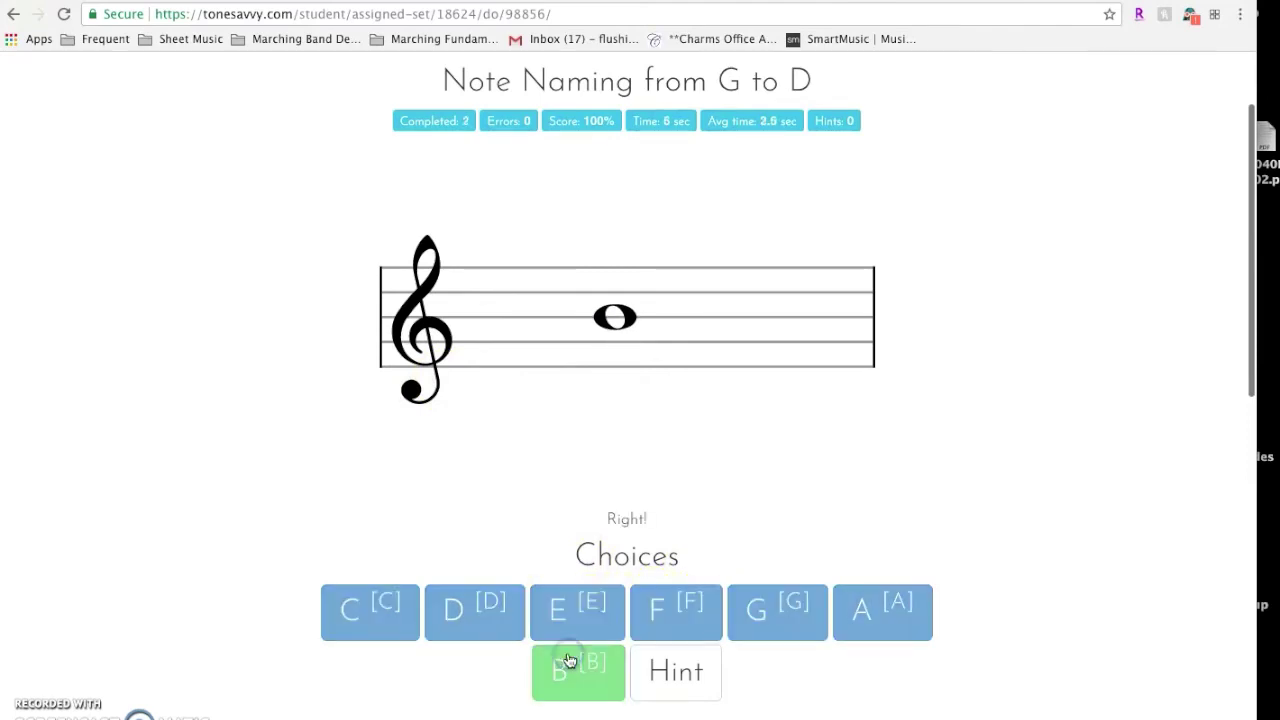
{"action": "left_click", "coordinate": [458, 610]}
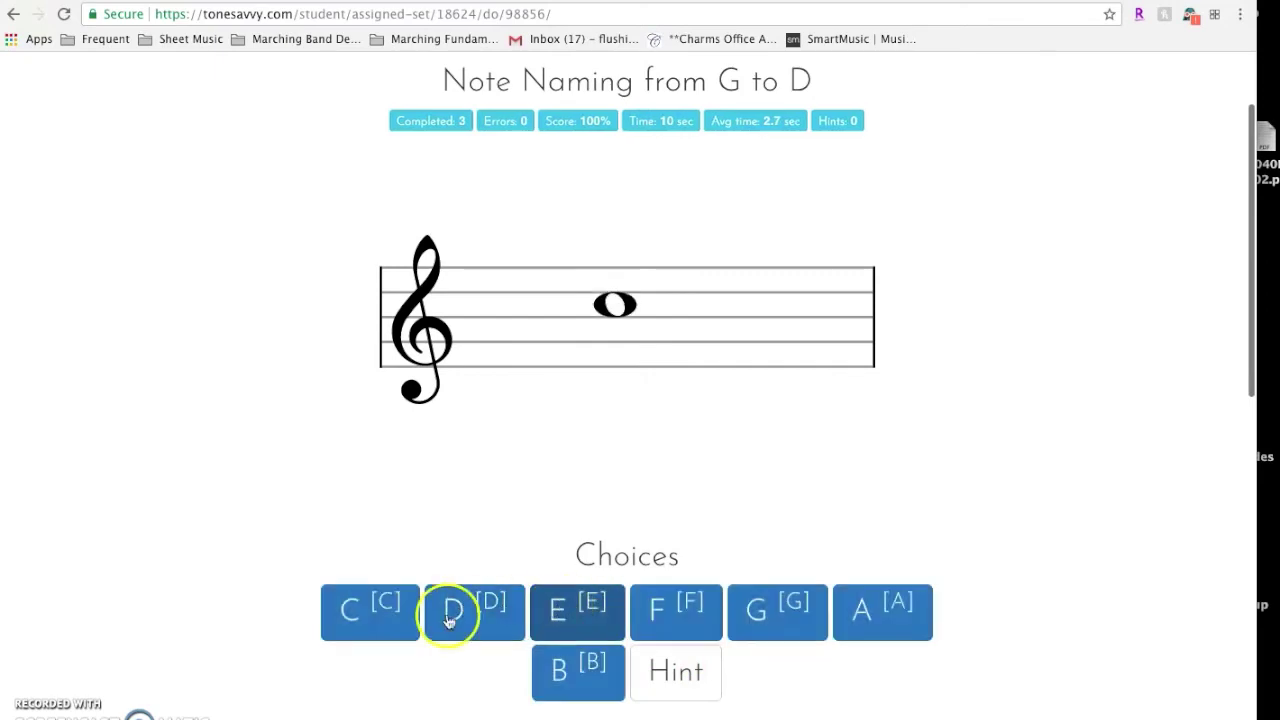
{"action": "left_click", "coordinate": [386, 612]}
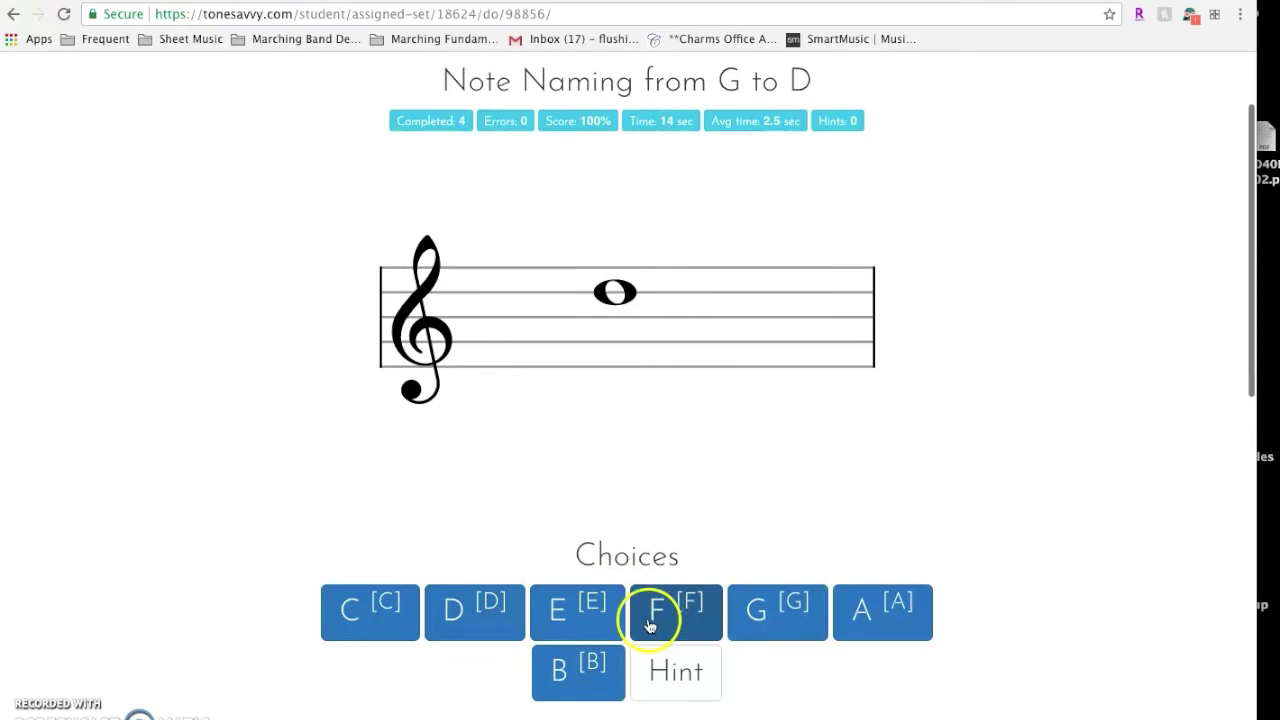
{"action": "left_click", "coordinate": [485, 618]}
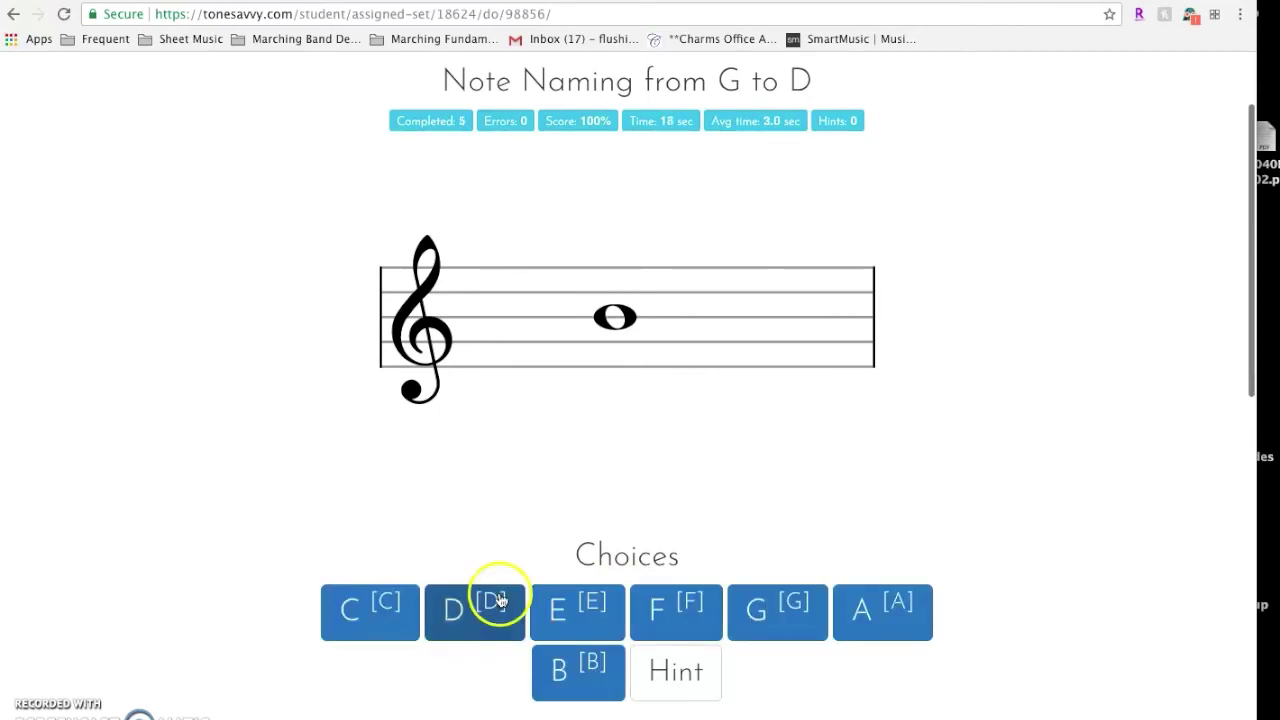
{"action": "scroll", "coordinate": [497, 584], "scroll_direction": "down", "scroll_amount": 3}
{"action": "scroll", "coordinate": [500, 585], "scroll_direction": "up", "scroll_amount": 1}
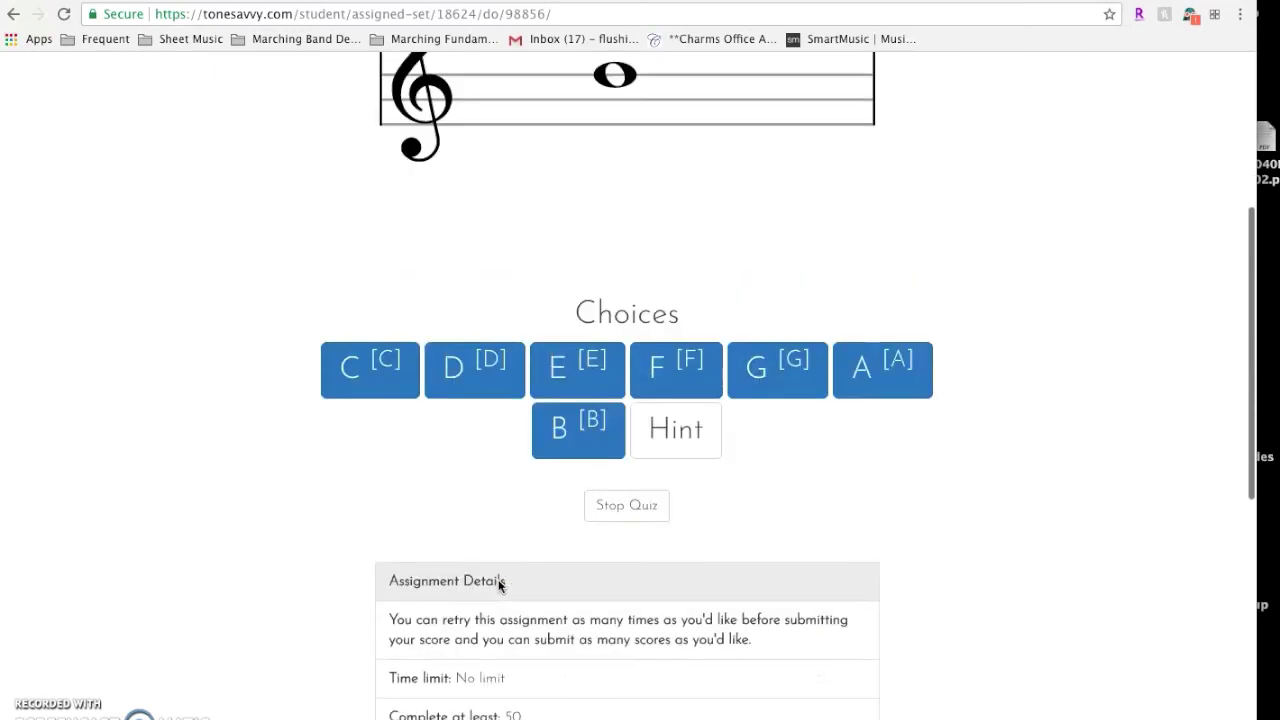
{"action": "scroll", "coordinate": [500, 585], "scroll_direction": "up", "scroll_amount": 2}
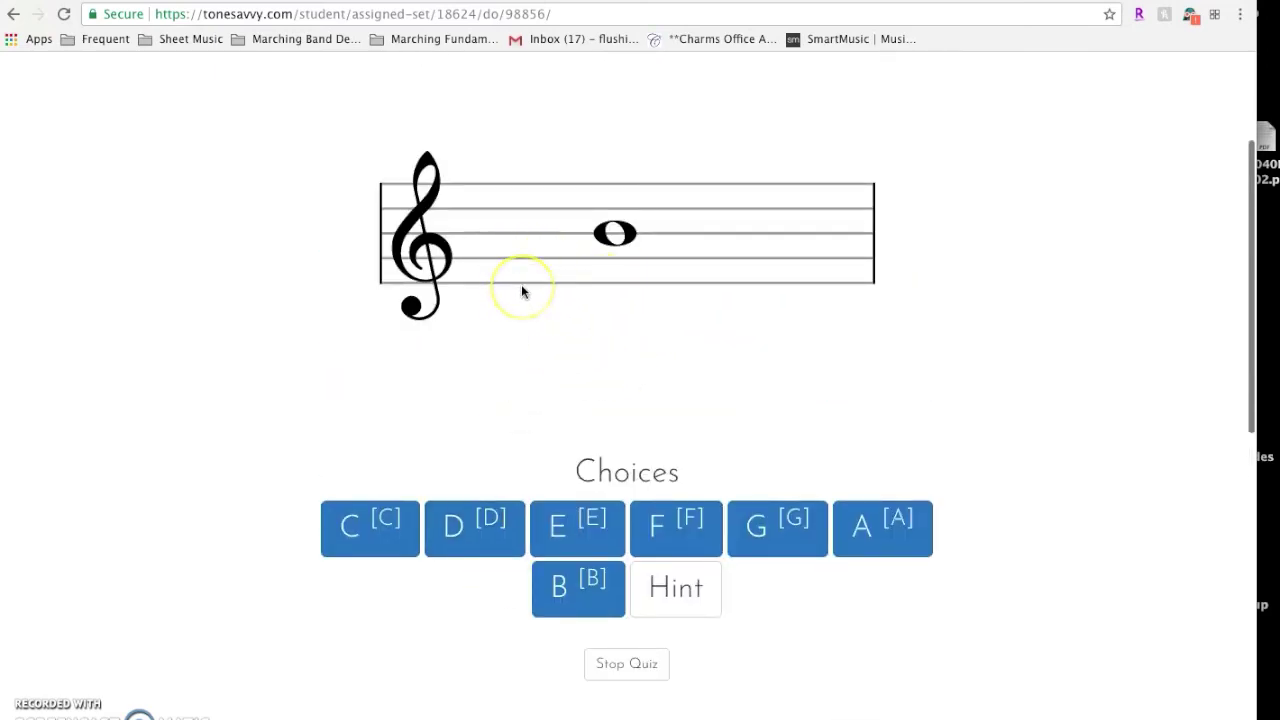
{"action": "scroll", "coordinate": [529, 297], "scroll_direction": "up", "scroll_amount": 2}
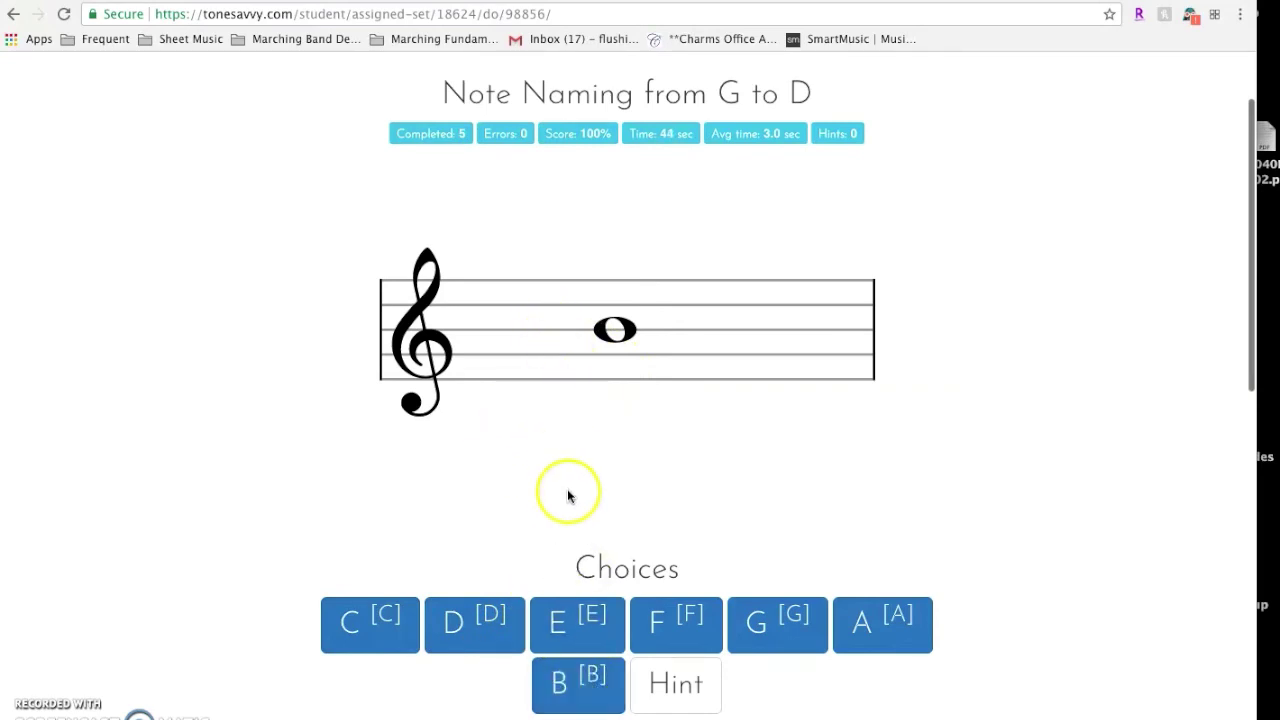
{"action": "scroll", "coordinate": [497, 634], "scroll_direction": "down", "scroll_amount": 2}
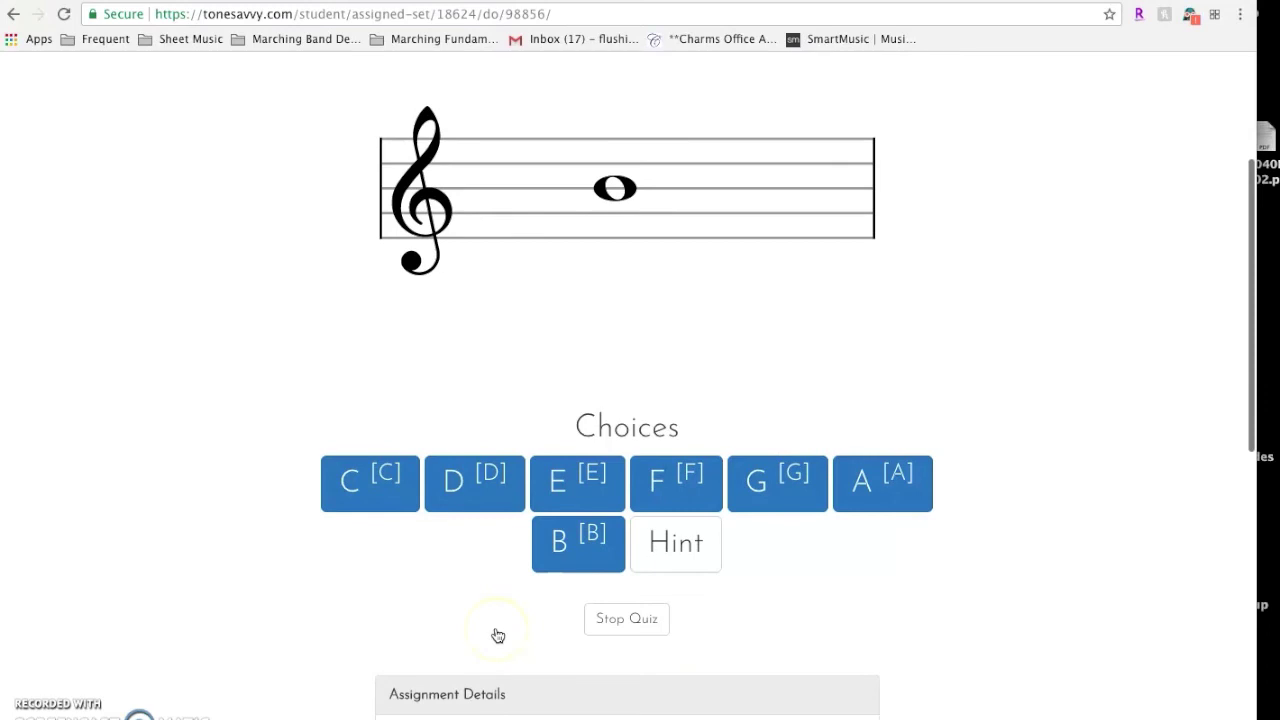
{"action": "scroll", "coordinate": [497, 634], "scroll_direction": "down", "scroll_amount": 2}
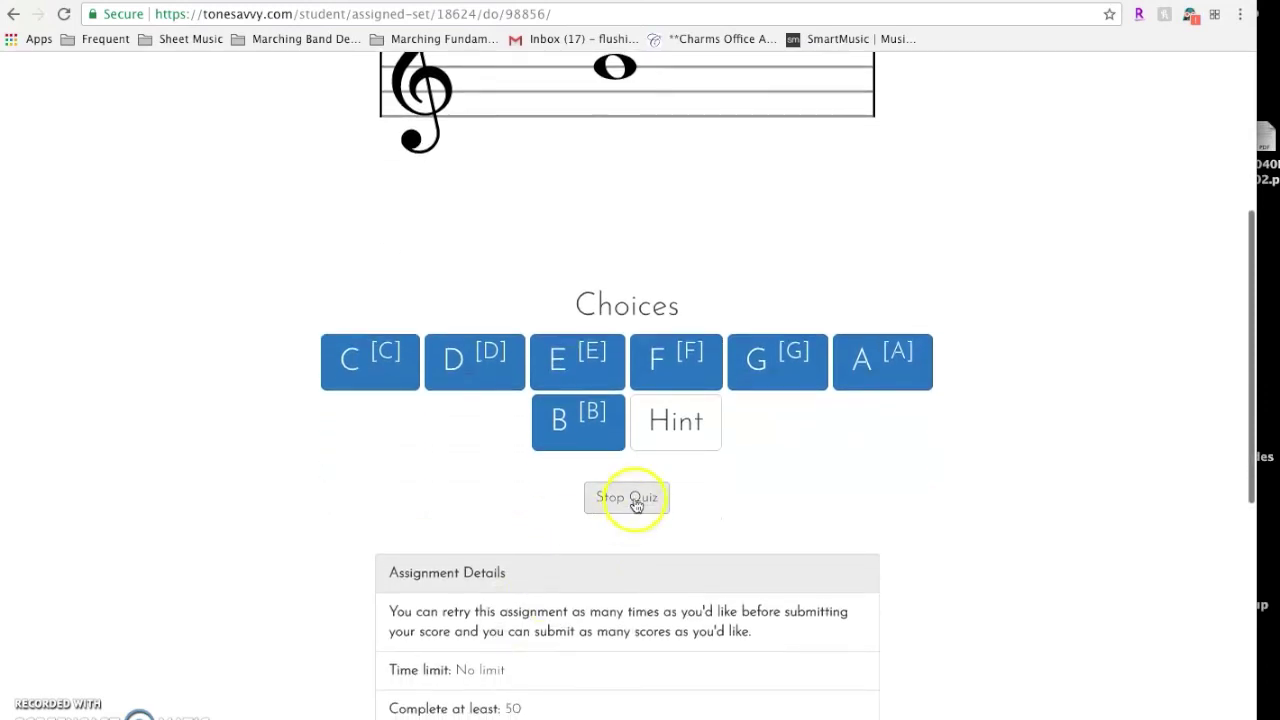
{"action": "scroll", "coordinate": [606, 349], "scroll_direction": "up", "scroll_amount": 4}
{"action": "scroll", "coordinate": [607, 351], "scroll_direction": "down", "scroll_amount": 1}
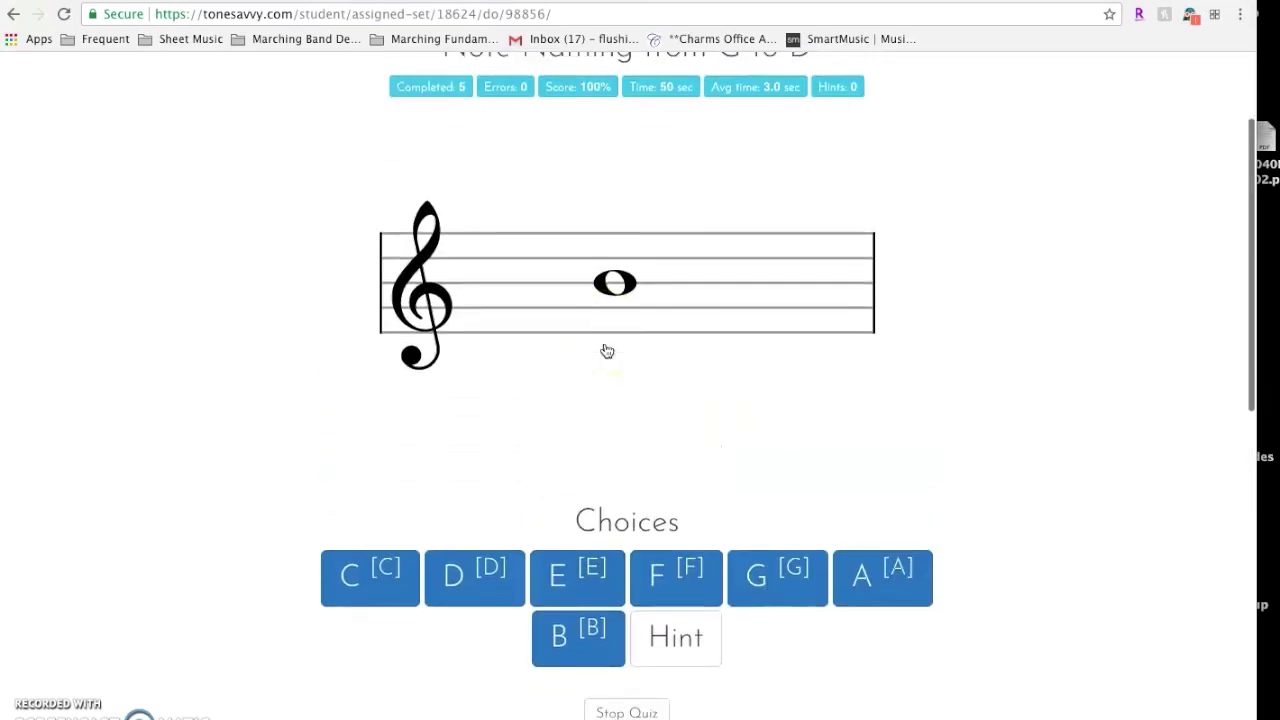
{"action": "scroll", "coordinate": [606, 351], "scroll_direction": "down", "scroll_amount": 1}
{"action": "scroll", "coordinate": [606, 351], "scroll_direction": "up", "scroll_amount": 4}
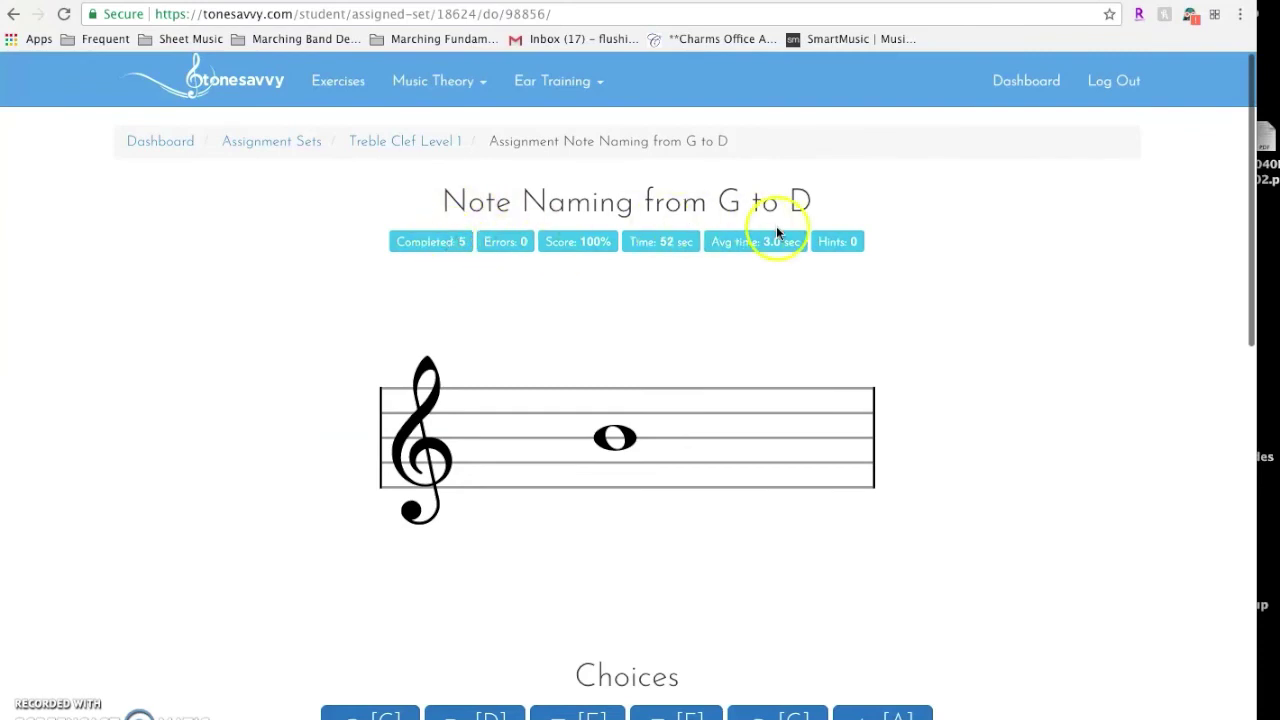
{"action": "scroll", "coordinate": [683, 346], "scroll_direction": "down", "scroll_amount": 4}
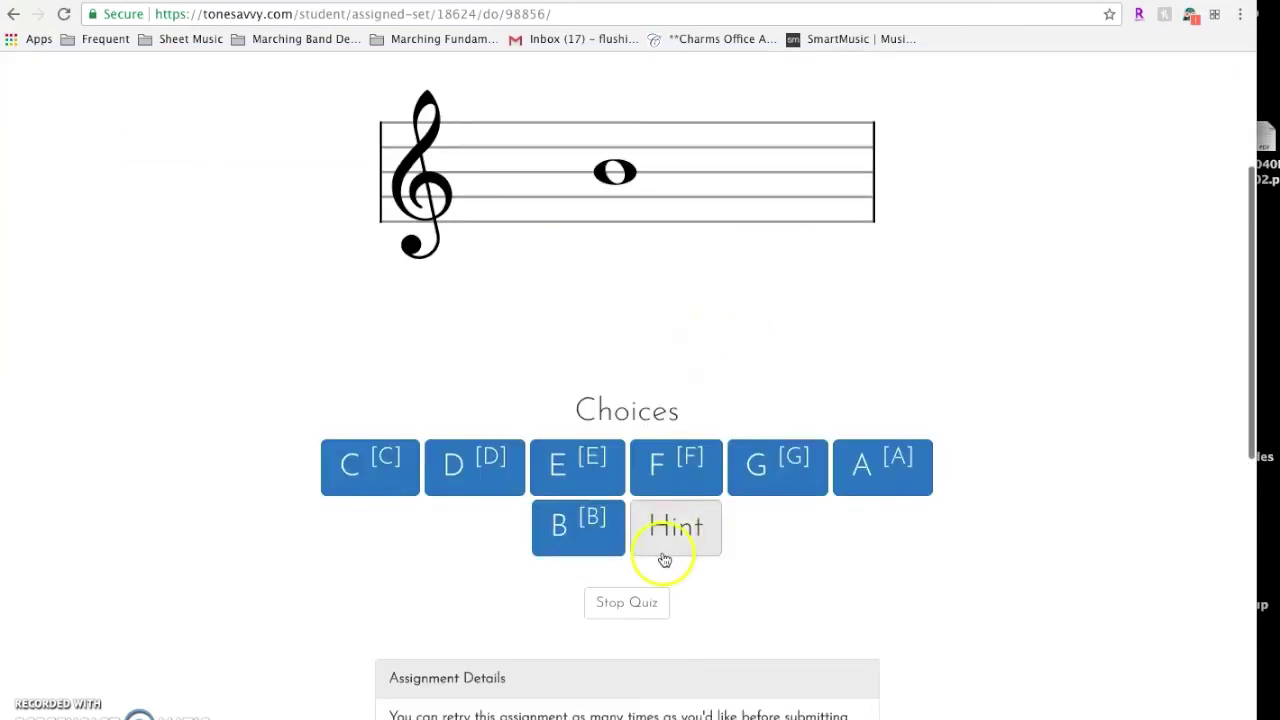
Stop the quiz to review its results, then leave the unsubmitted results for the Dashboard
{"action": "left_click", "coordinate": [630, 604]}
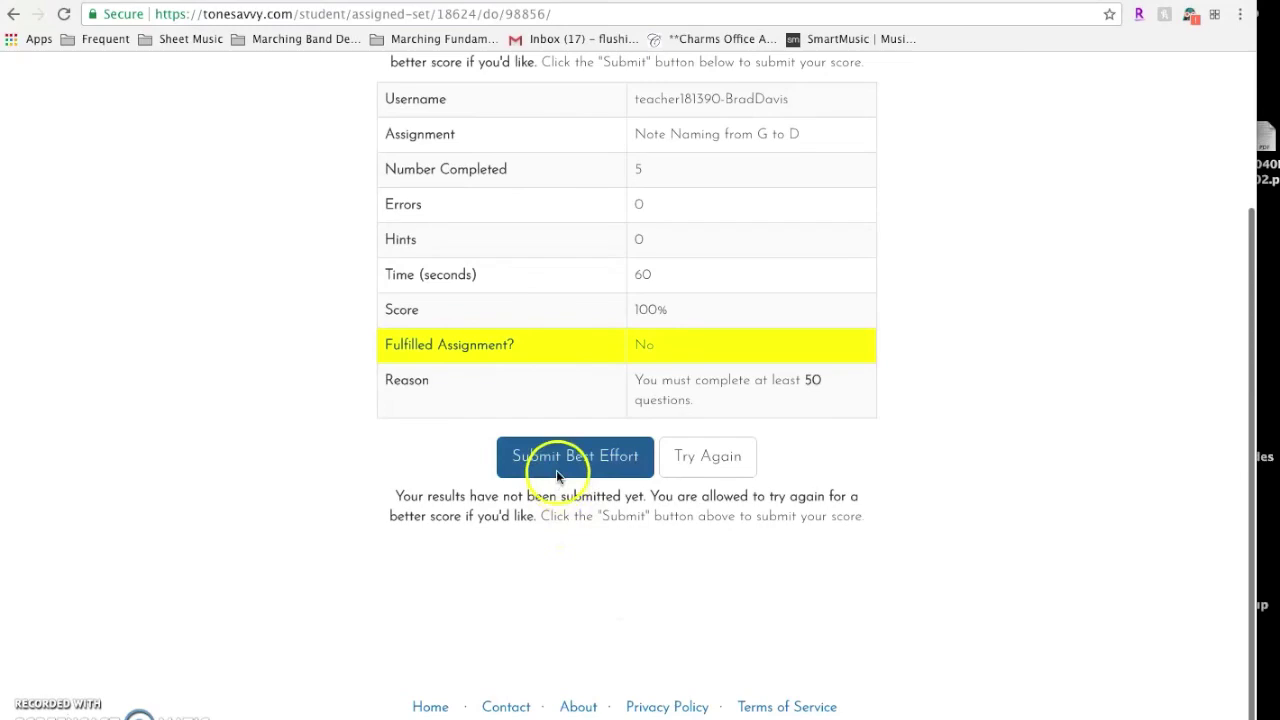
{"action": "scroll", "coordinate": [553, 471], "scroll_direction": "up", "scroll_amount": 3}
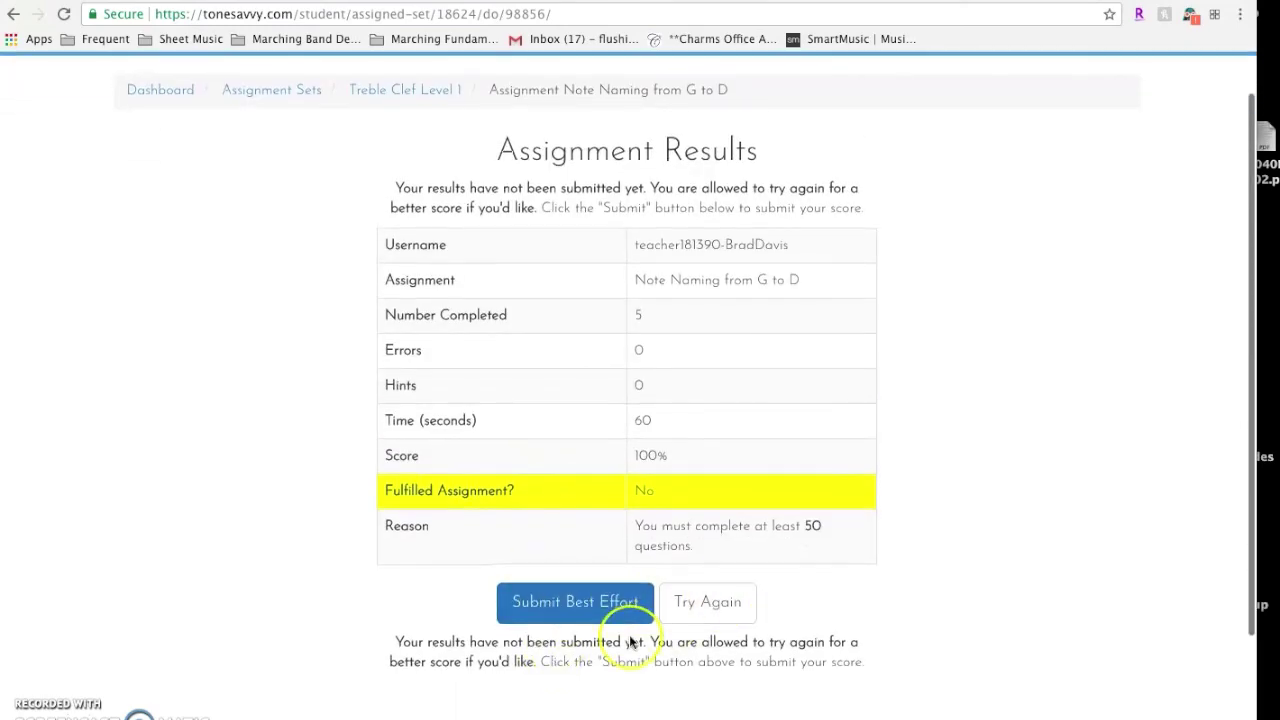
{"action": "scroll", "coordinate": [628, 643], "scroll_direction": "down", "scroll_amount": 3}
{"action": "scroll", "coordinate": [628, 643], "scroll_direction": "up", "scroll_amount": 4}
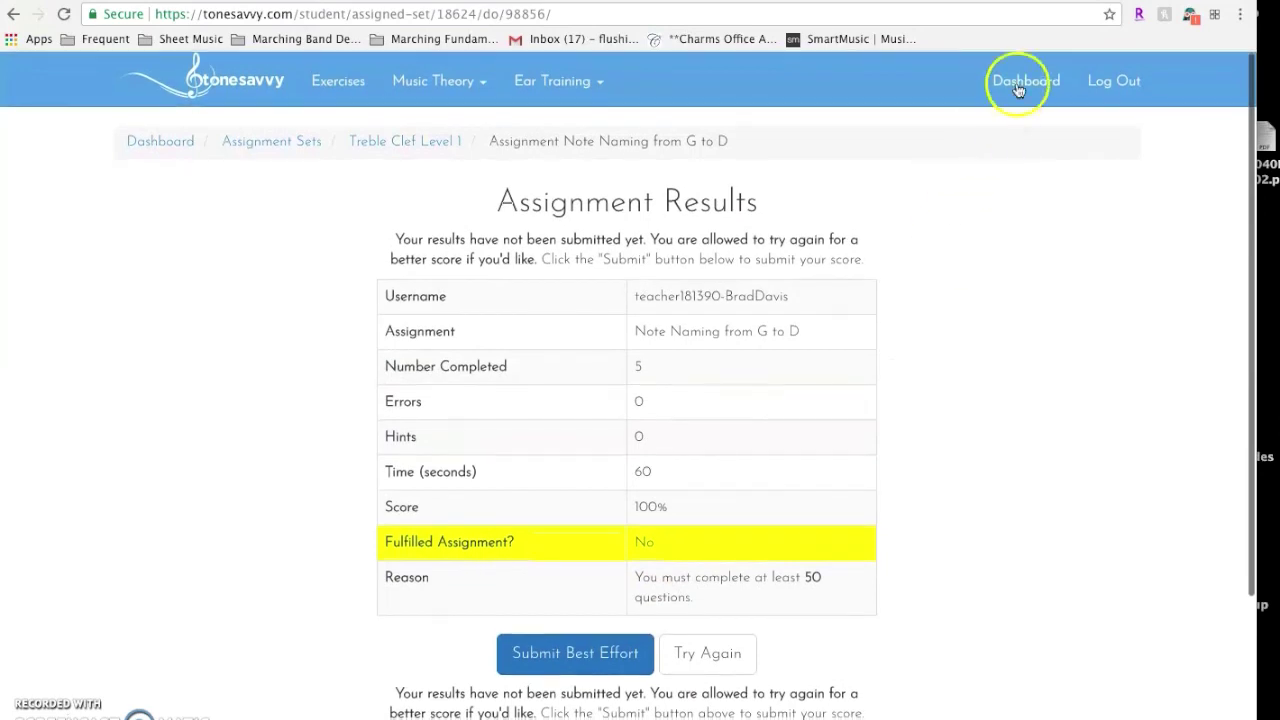
{"action": "left_click", "coordinate": [1020, 81]}
{"action": "left_click", "coordinate": [776, 238]}
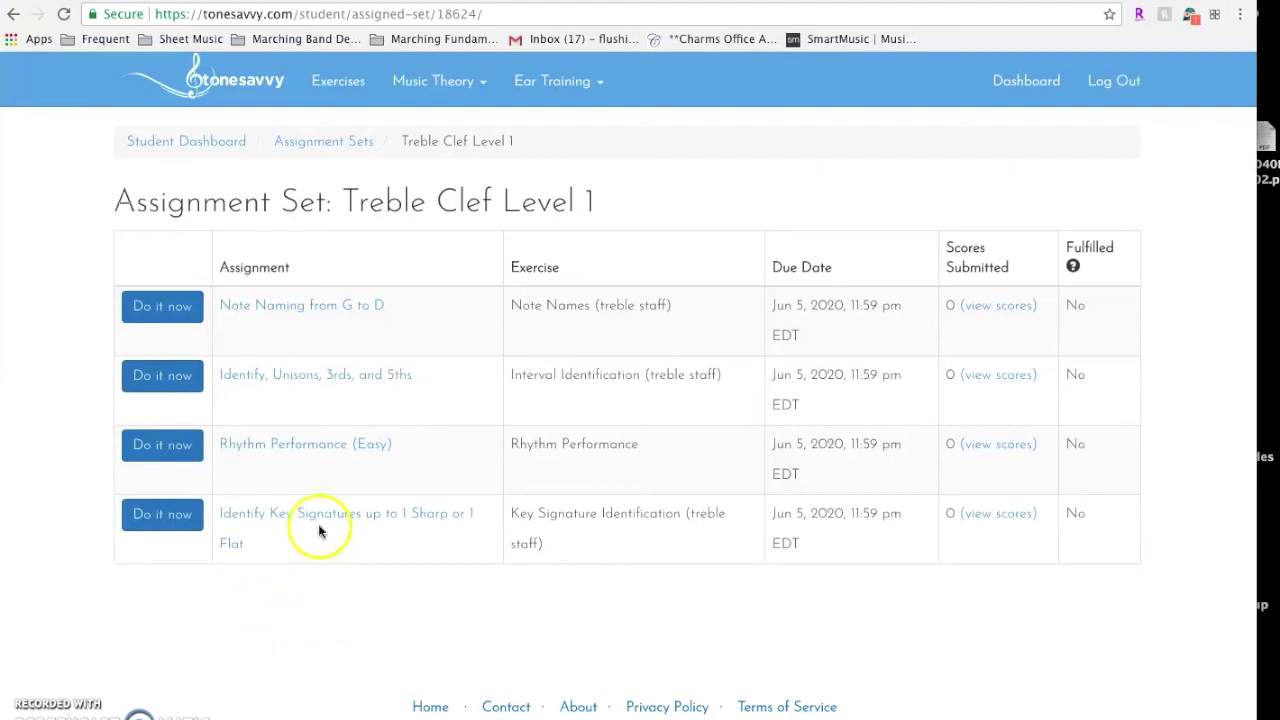
Return to the Google Classroom tab and scroll the Music Theory Classwork page to the Tone Savvy Log In Page post
{"action": "left_click", "coordinate": [222, 2]}
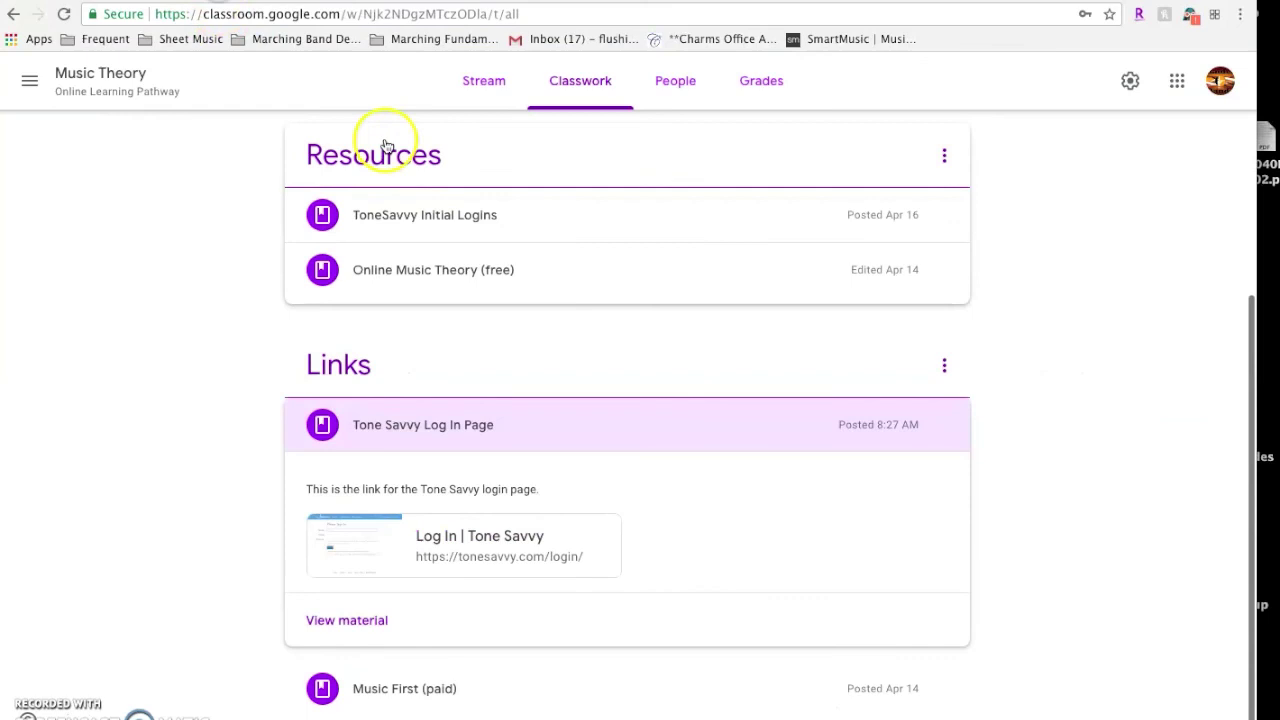
{"action": "scroll", "coordinate": [460, 400], "scroll_direction": "up", "scroll_amount": 3}
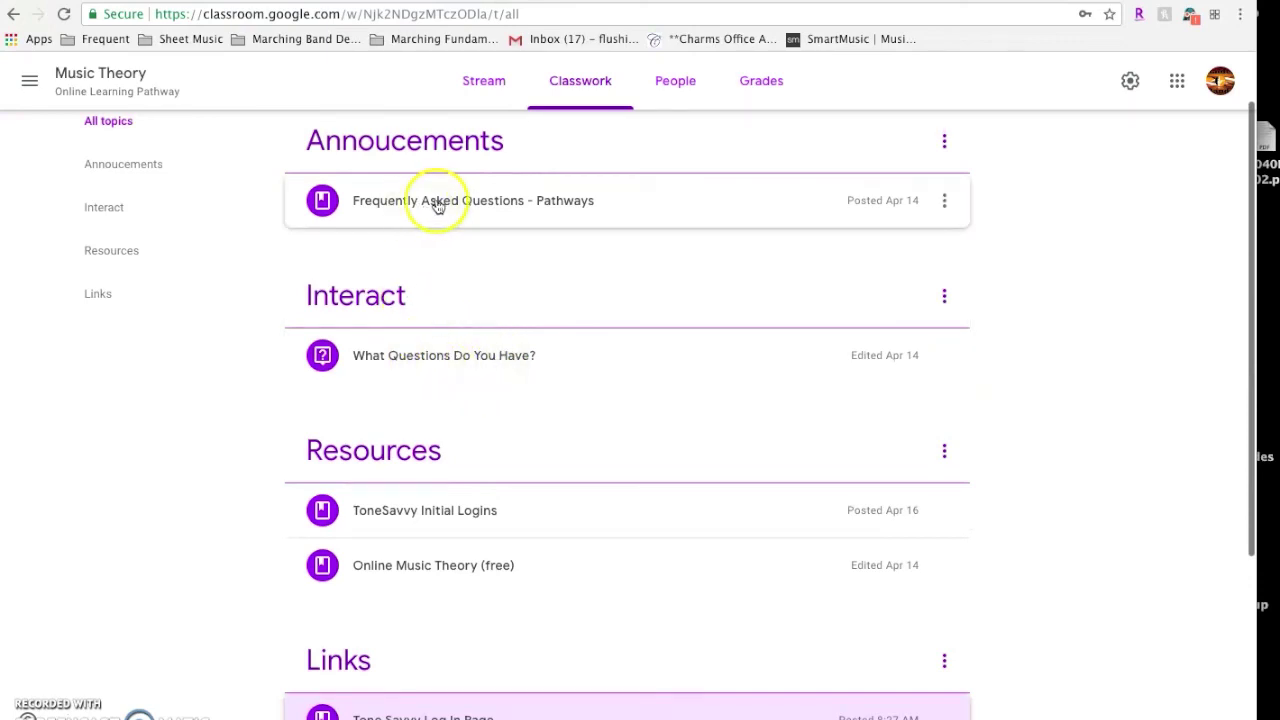
{"action": "scroll", "coordinate": [270, 160], "scroll_direction": "up", "scroll_amount": 1}
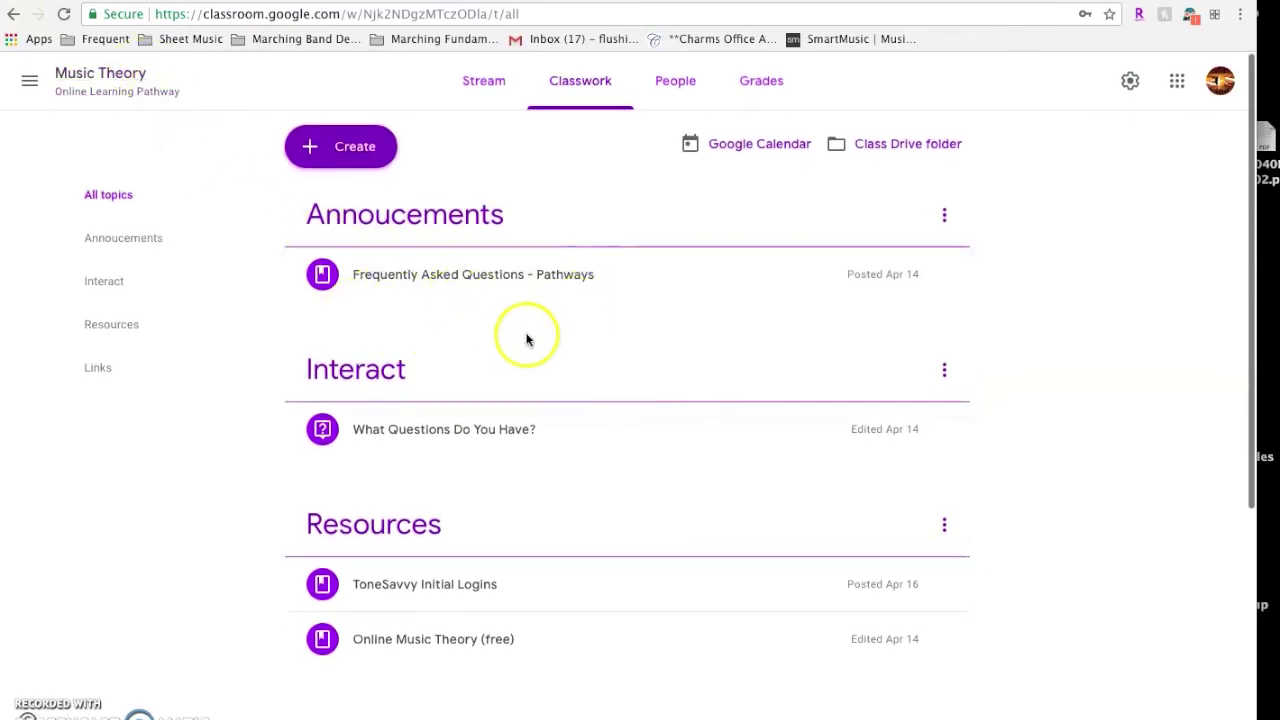
{"action": "scroll", "coordinate": [260, 338], "scroll_direction": "down", "scroll_amount": 4}
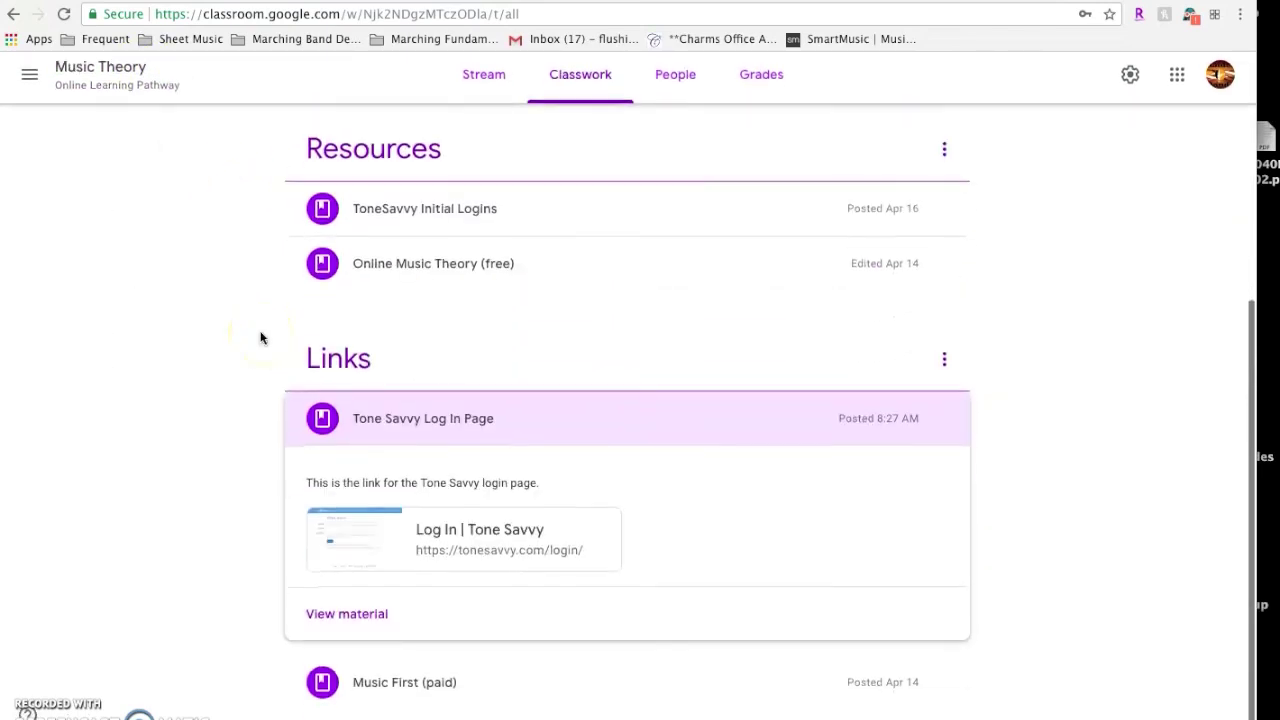